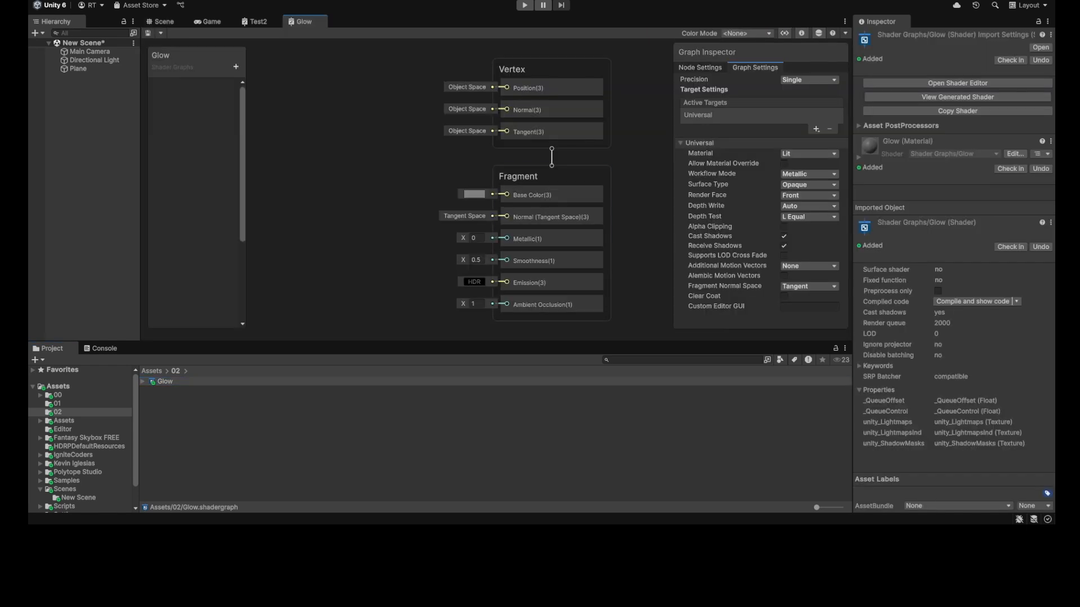
Add a Color property named BaseColor to the Glow shader graph
{"action": "scroll", "coordinate": [360, 192], "scroll_direction": "down", "scroll_amount": 3}
{"action": "middle_click_drag", "start_coordinate": [360, 192], "coordinate": [446, 203]}
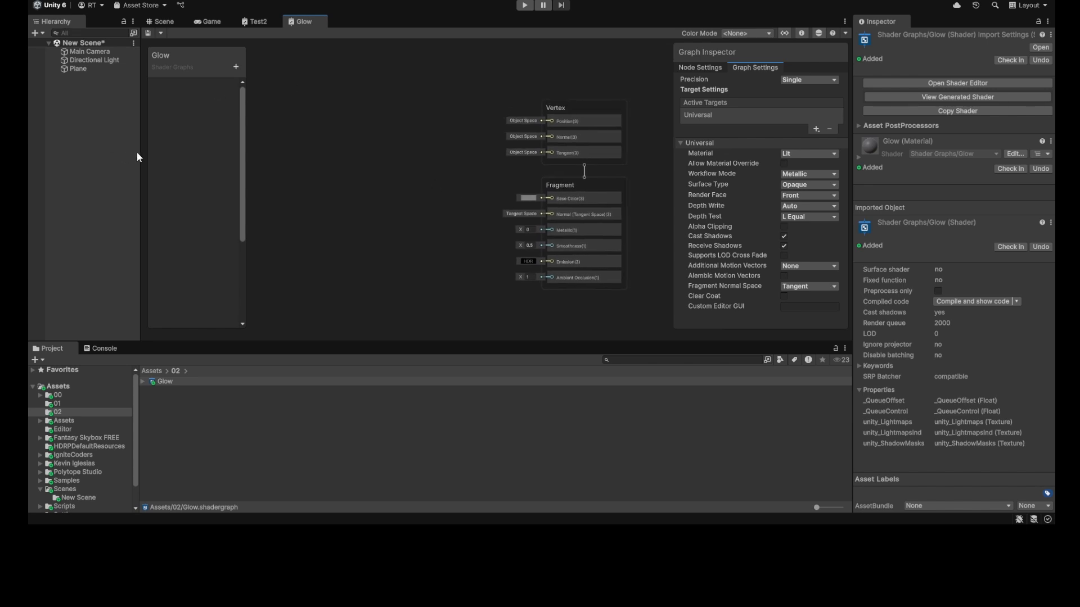
{"action": "left_click_drag", "start_coordinate": [139, 152], "coordinate": [111, 153]}
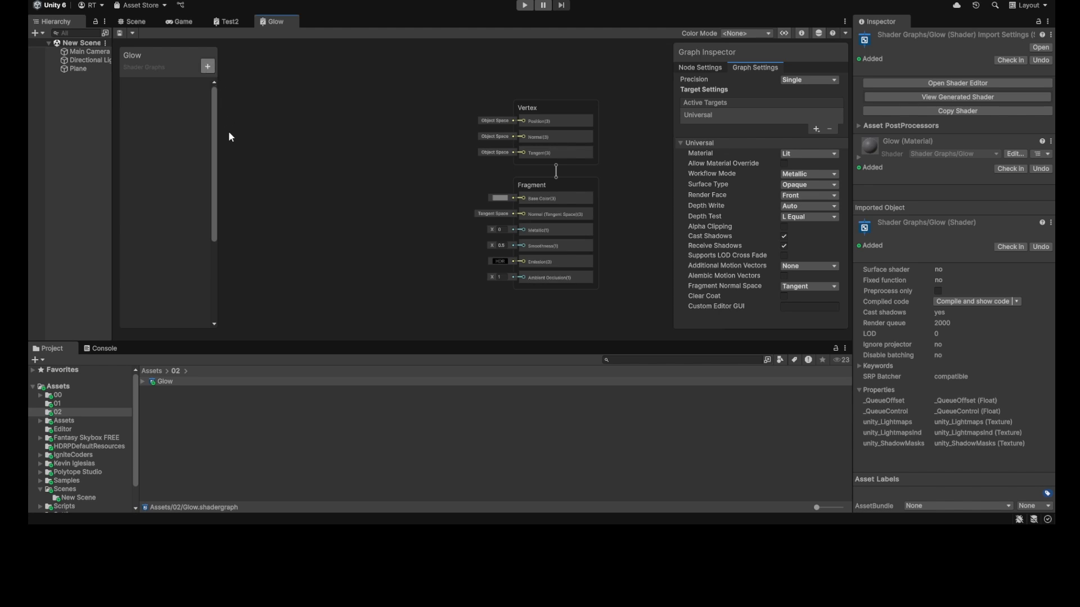
{"action": "type", "text": "Ba"}
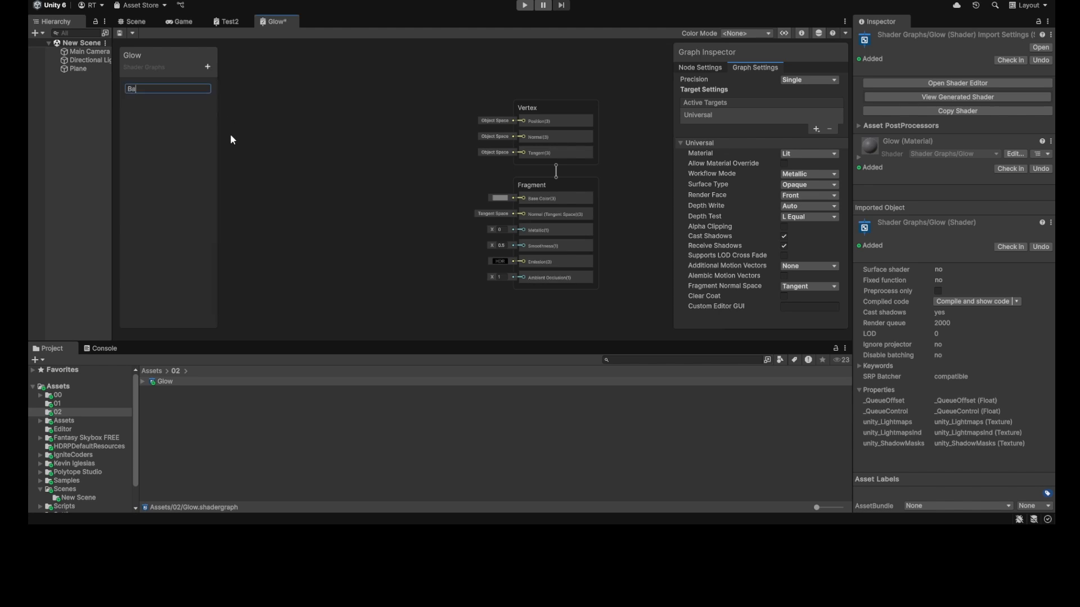
{"action": "type", "text": "seColor"}
{"action": "key", "text": "Return"}
Add a second Color property named EmissionColor to the graph
{"action": "left_click", "coordinate": [209, 67]}
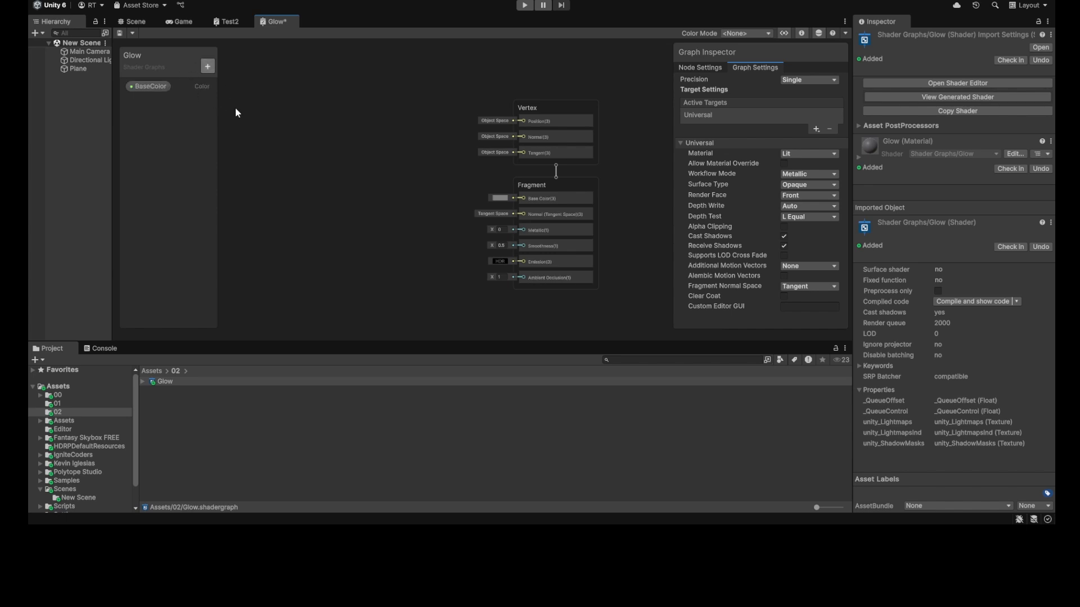
{"action": "left_click", "coordinate": [243, 131]}
{"action": "type", "text": "EmissionColor"}
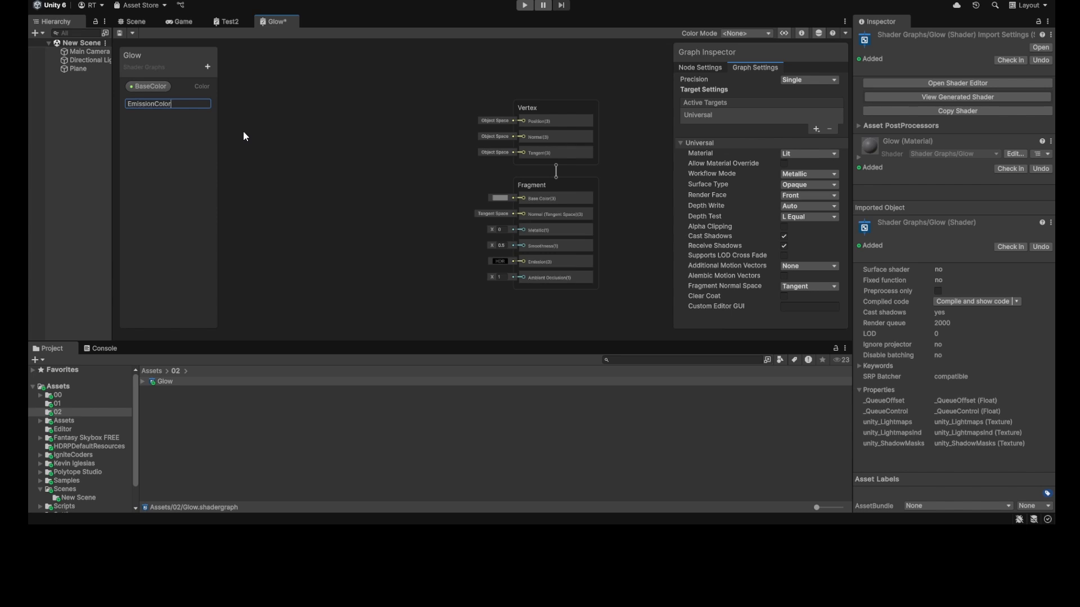
{"action": "key", "text": "Return"}
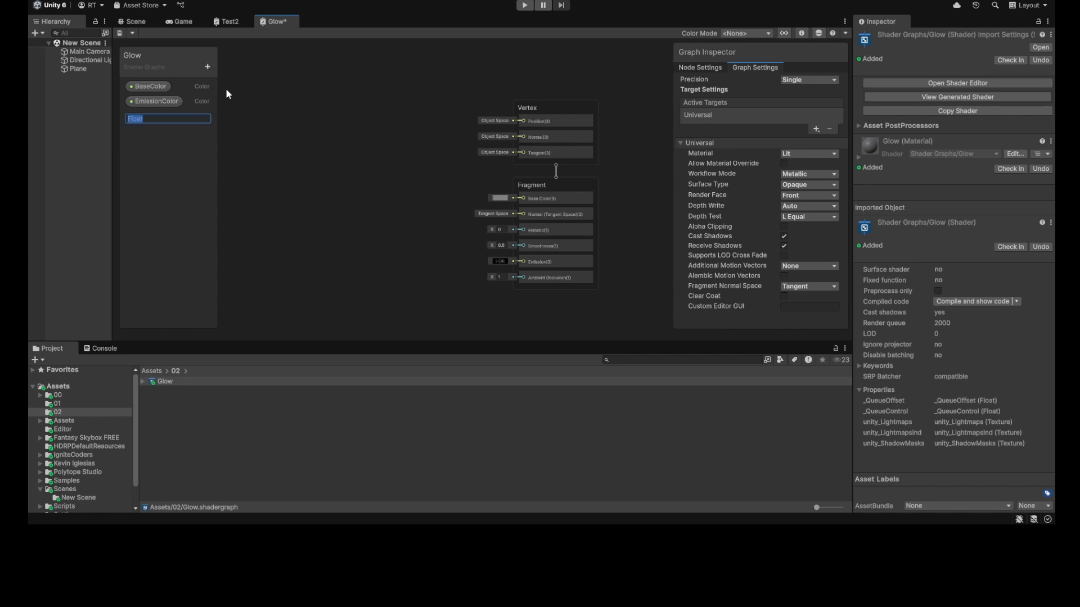
Add a Float property named Intensity to the graph's properties
{"action": "type", "text": "Spee"}
{"action": "key", "text": "BackSpace"}
{"action": "key", "text": "BackSpace"}
{"action": "key", "text": "BackSpace"}
{"action": "key", "text": "BackSpace"}
{"action": "type", "text": "Intensity"}
{"action": "key", "text": "Return"}
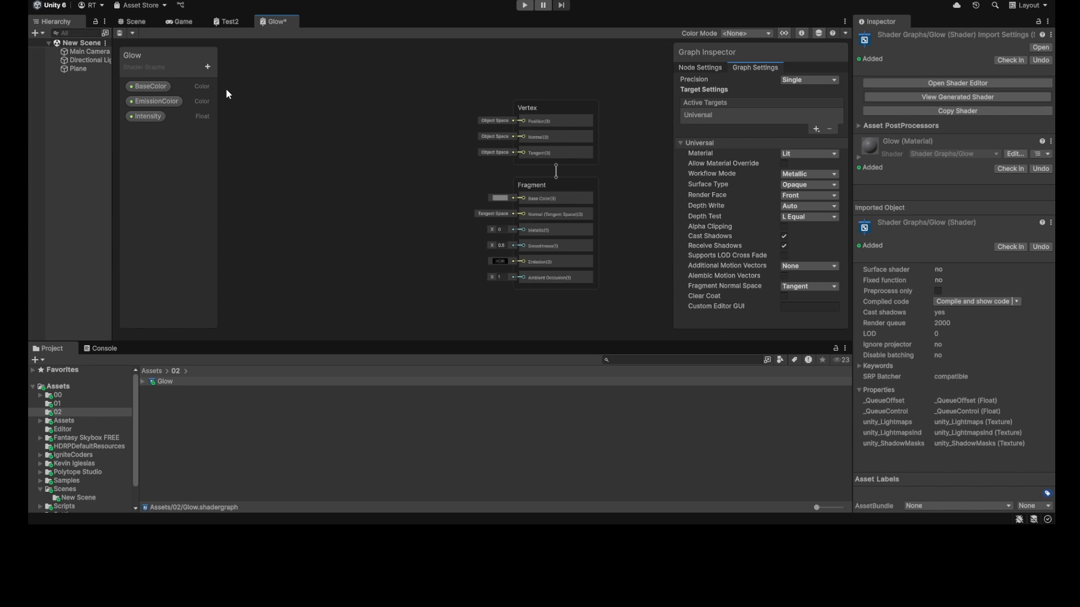
Place the BaseColor property in the graph and connect it to the Fragment's Base Color input
{"action": "left_click", "coordinate": [147, 86]}
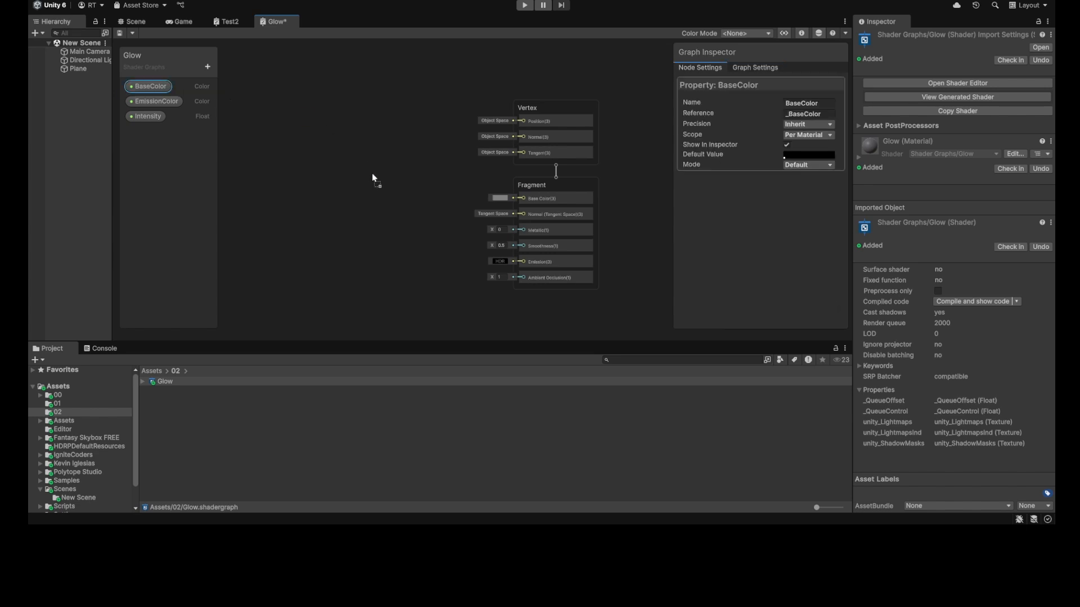
{"action": "left_click_drag", "start_coordinate": [377, 170], "coordinate": [523, 201]}
{"action": "middle_click_drag", "start_coordinate": [444, 248], "coordinate": [471, 236]}
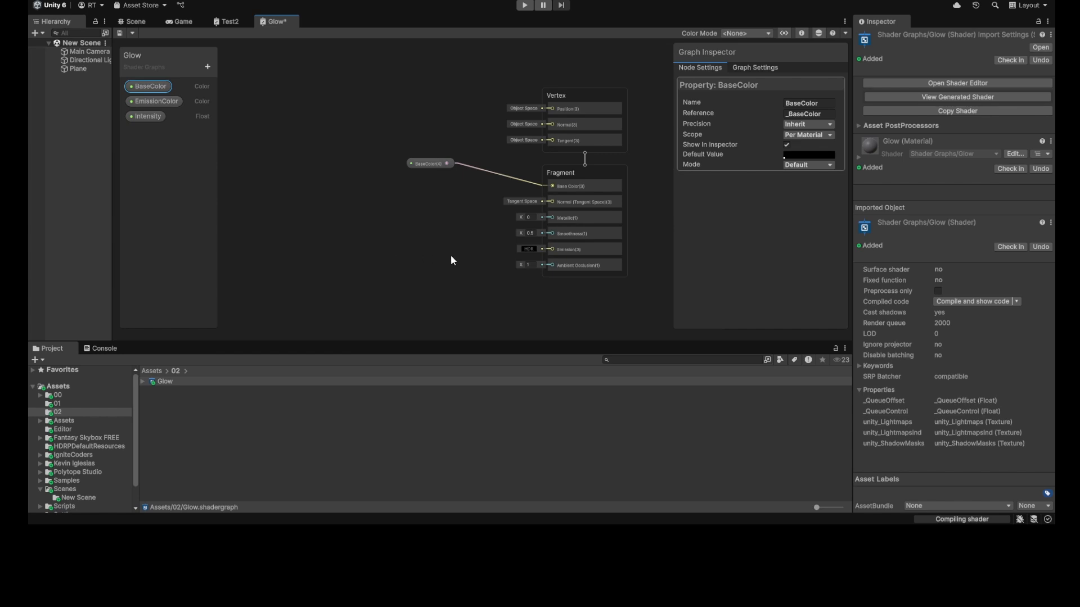
Add a Time node and connect its Time output to a new Sine node placed beside it
{"action": "middle_click_drag", "start_coordinate": [387, 230], "coordinate": [424, 219]}
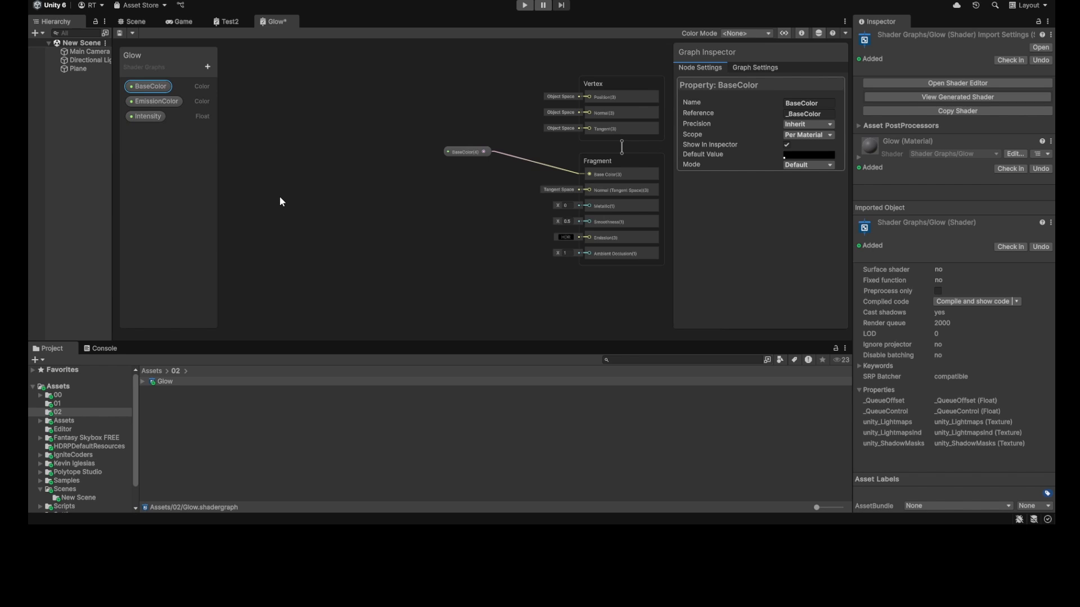
{"action": "key", "text": "Return"}
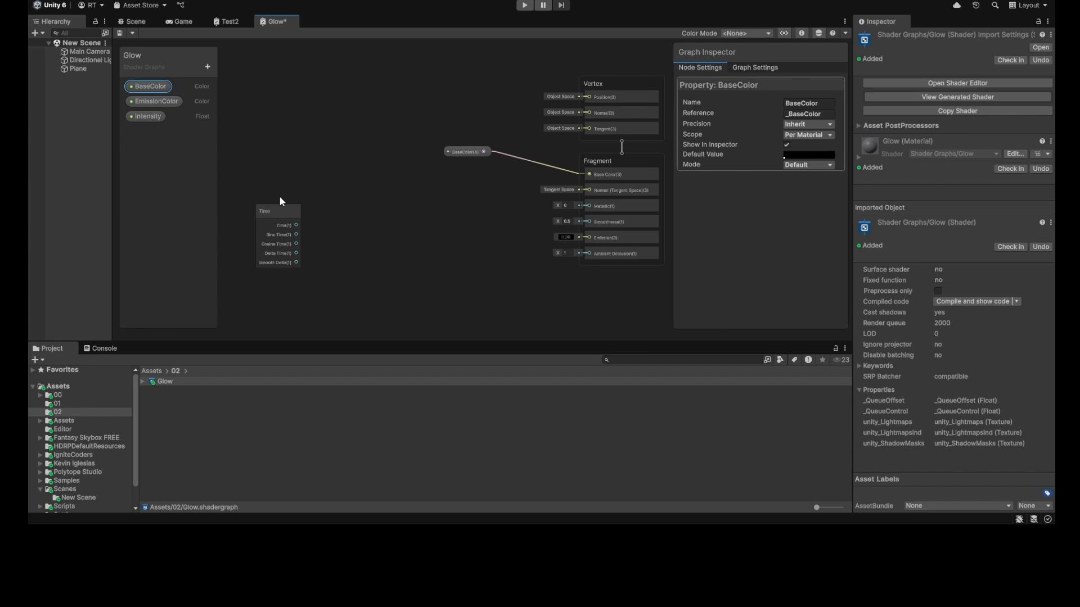
{"action": "left_click_drag", "start_coordinate": [272, 216], "coordinate": [246, 194]}
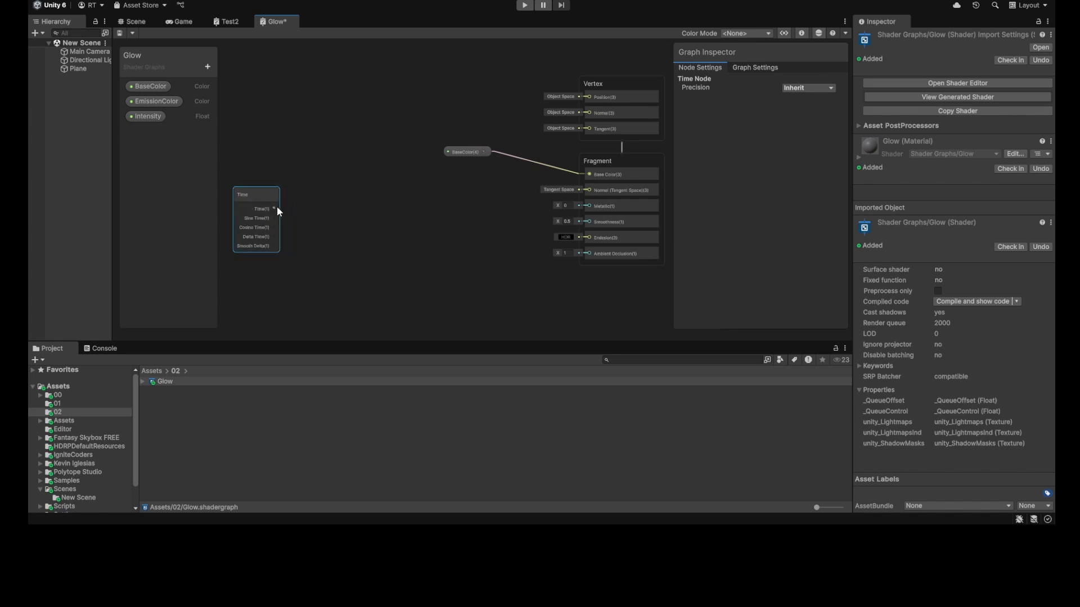
{"action": "left_click_drag", "start_coordinate": [310, 208], "coordinate": [311, 208]}
{"action": "key", "text": "Return"}
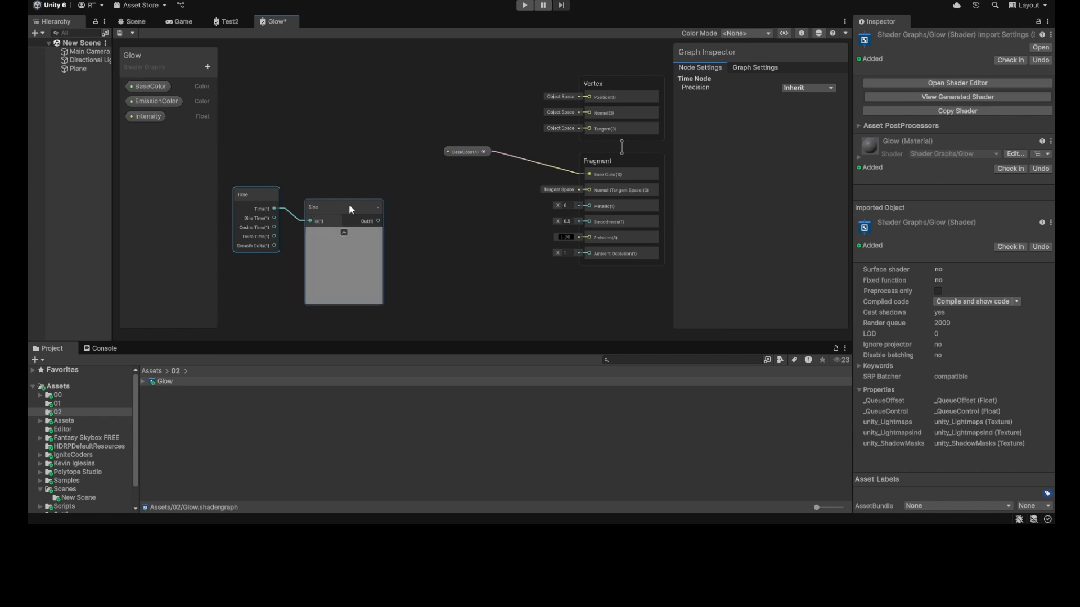
{"action": "left_click_drag", "start_coordinate": [350, 207], "coordinate": [348, 194]}
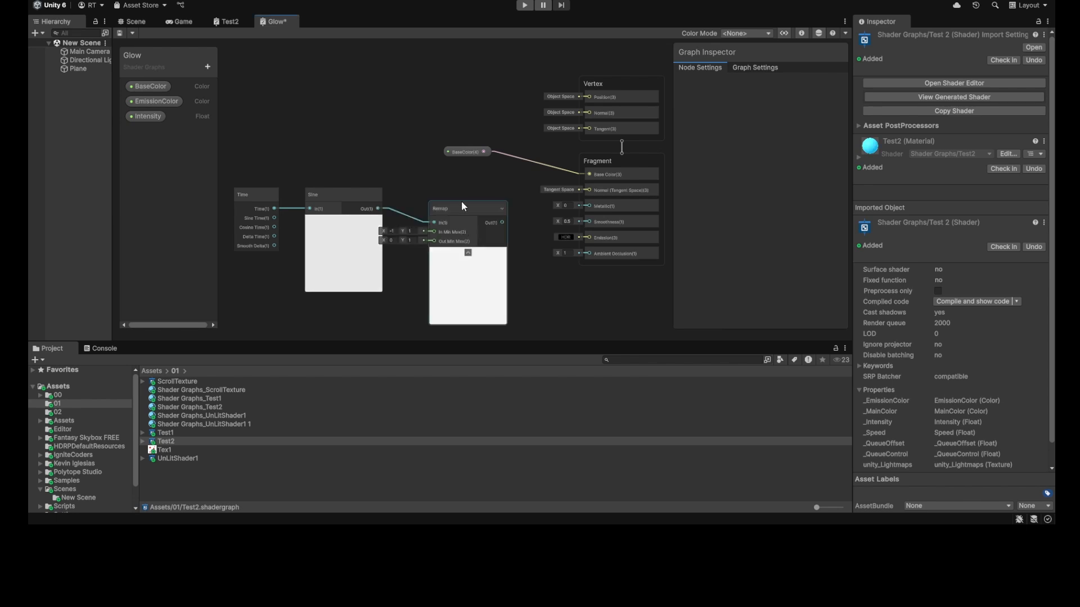
Line up the Remap node beside the Sine node that feeds it
{"action": "mouse_move", "coordinate": [461, 200]}
{"action": "left_mouse_down"}
{"action": "mouse_move", "coordinate": [475, 180]}
{"action": "mouse_move", "coordinate": [468, 196]}
{"action": "left_mouse_up"}
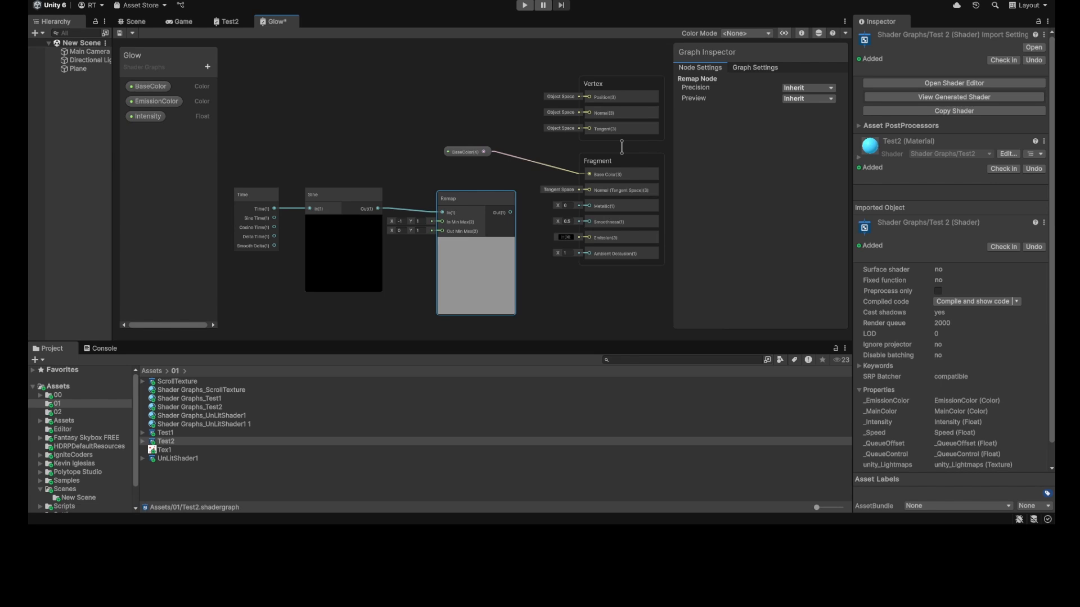
{"action": "left_click", "coordinate": [392, 245]}
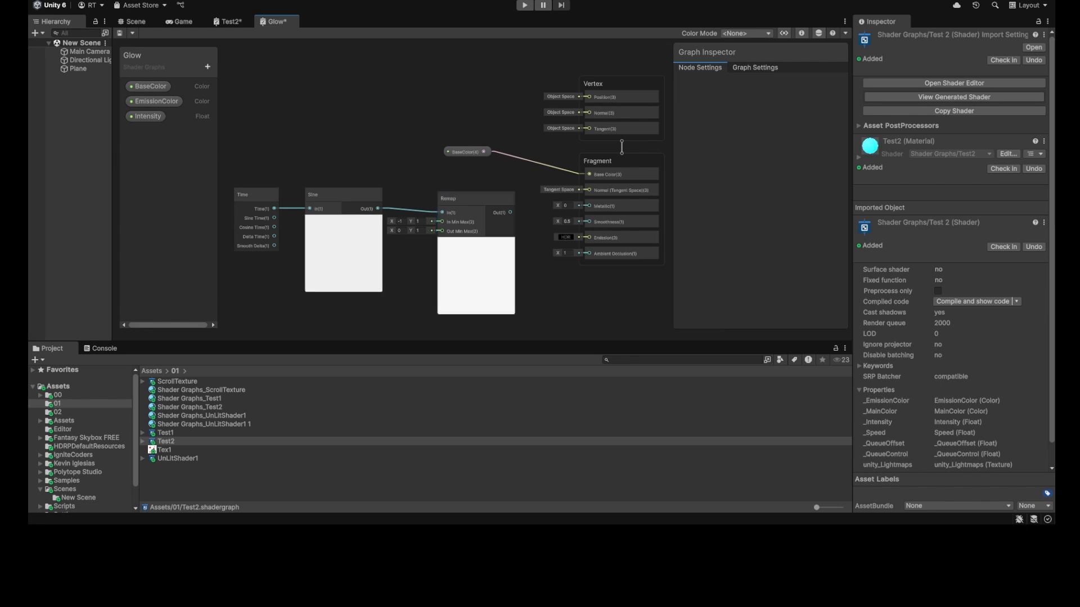
{"action": "scroll", "coordinate": [391, 245], "scroll_direction": "up", "scroll_amount": 1}
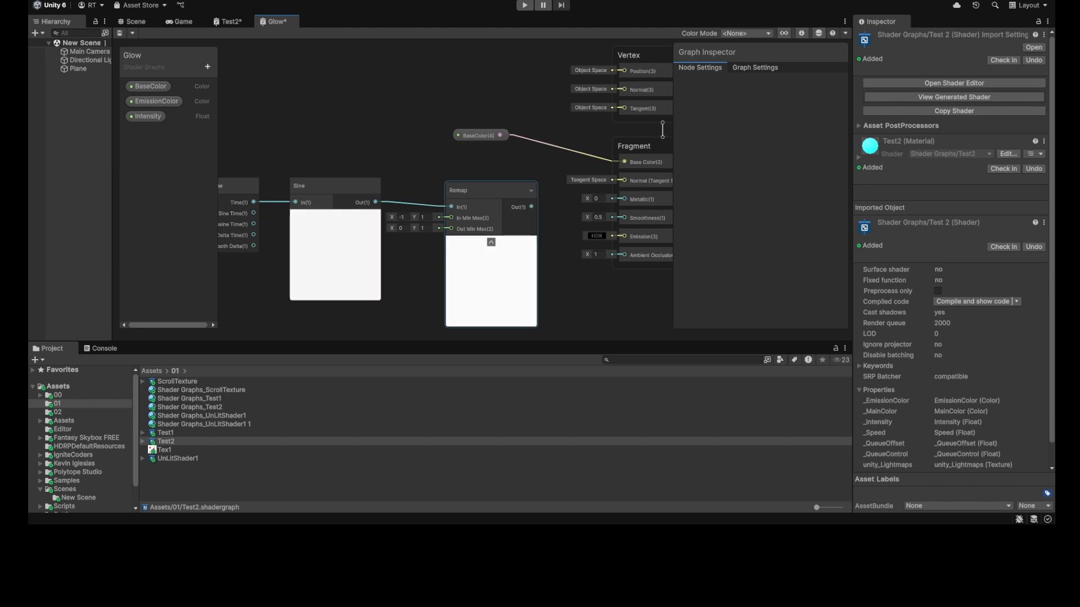
{"action": "left_click_drag", "start_coordinate": [458, 190], "coordinate": [442, 186]}
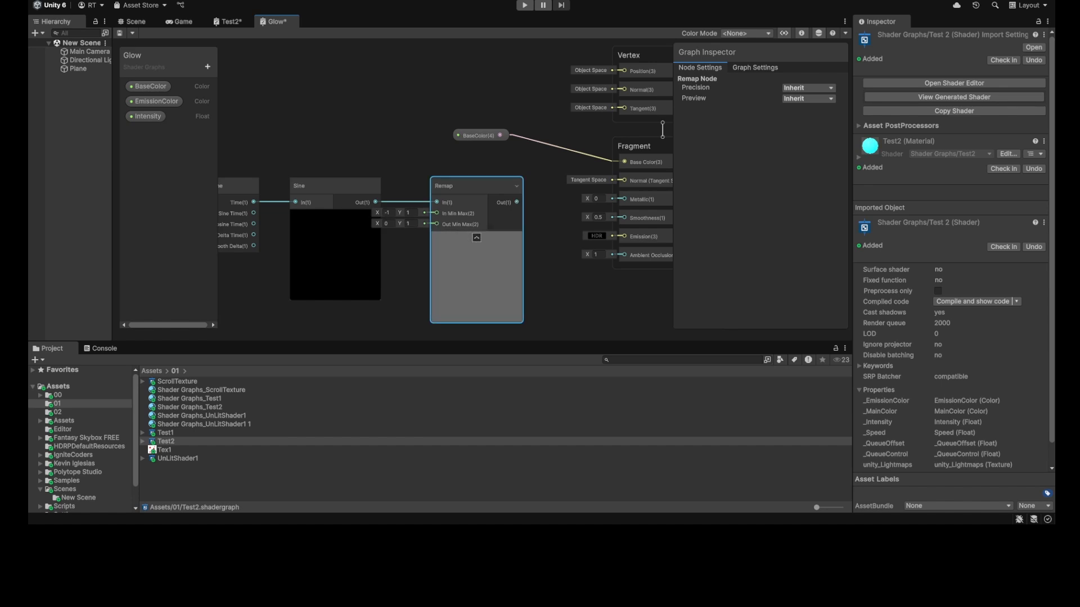
{"action": "left_click_drag", "start_coordinate": [465, 185], "coordinate": [440, 183]}
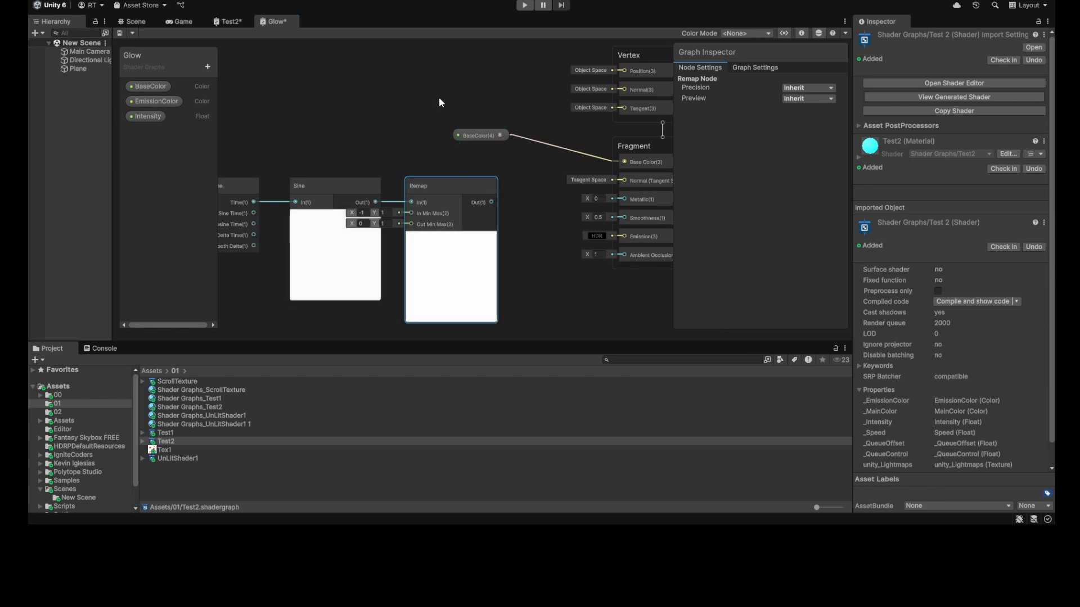
Paste a Multiply node, connect the EmissionColor property to its A input, and connect its output to the Fragment's Emission
{"action": "key", "text": "ctrl+v"}
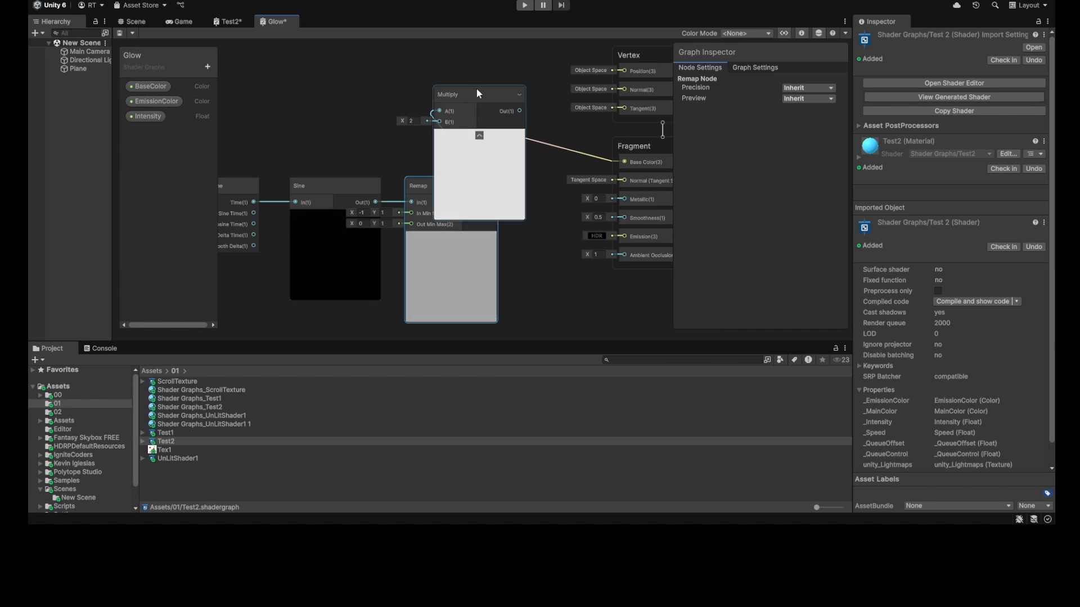
{"action": "left_click", "coordinate": [155, 100]}
{"action": "left_click_drag", "start_coordinate": [293, 90], "coordinate": [439, 122]}
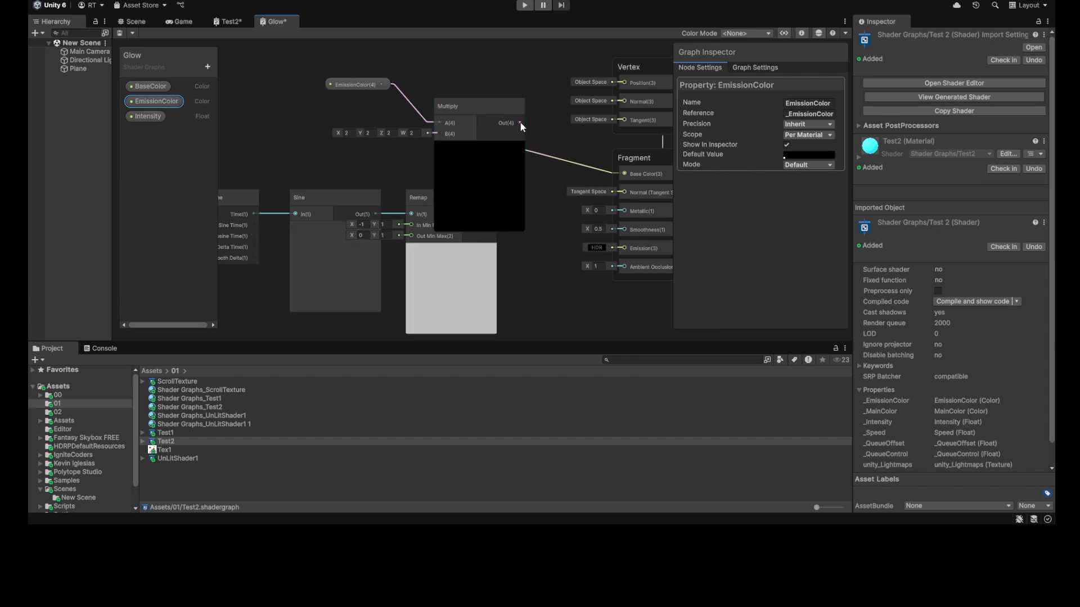
{"action": "left_click_drag", "start_coordinate": [520, 122], "coordinate": [624, 248]}
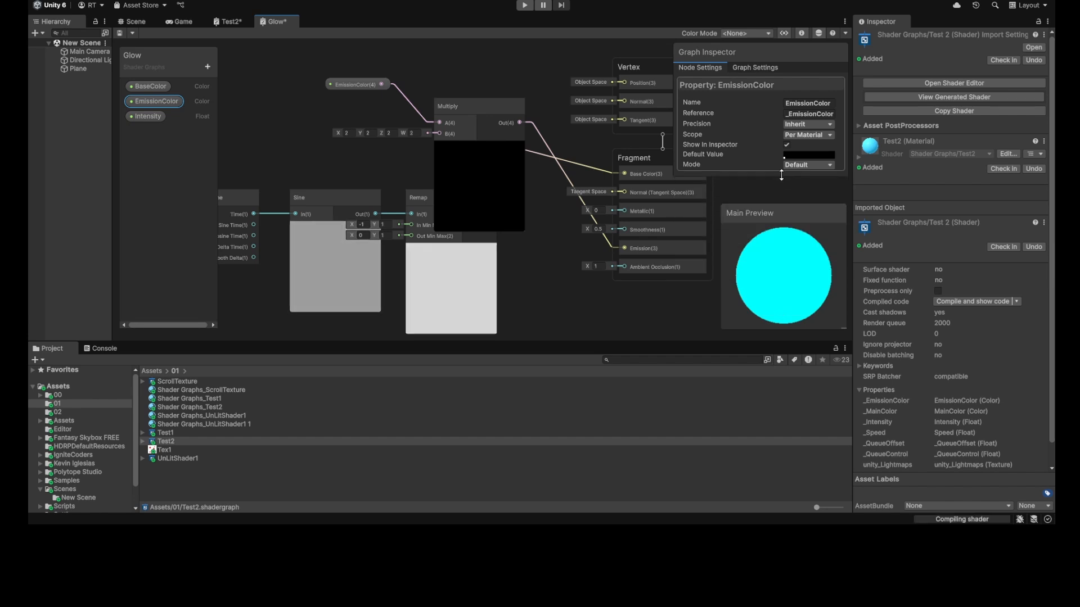
Arrange the Time, Sine, Remap and Multiply nodes in a row and connect Remap's output to Multiply's B input
{"action": "scroll", "coordinate": [551, 259], "scroll_direction": "down", "scroll_amount": 4}
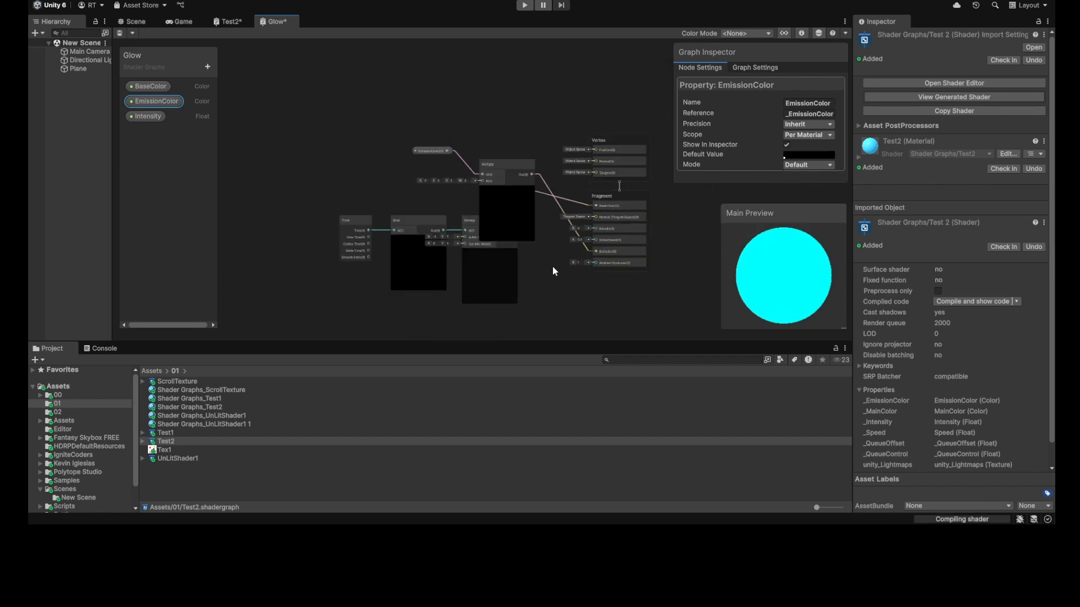
{"action": "left_click_drag", "start_coordinate": [339, 219], "coordinate": [244, 214]}
{"action": "left_click_drag", "start_coordinate": [409, 224], "coordinate": [323, 219]}
{"action": "left_click_drag", "start_coordinate": [461, 222], "coordinate": [383, 217]}
{"action": "left_click_drag", "start_coordinate": [501, 162], "coordinate": [515, 201]}
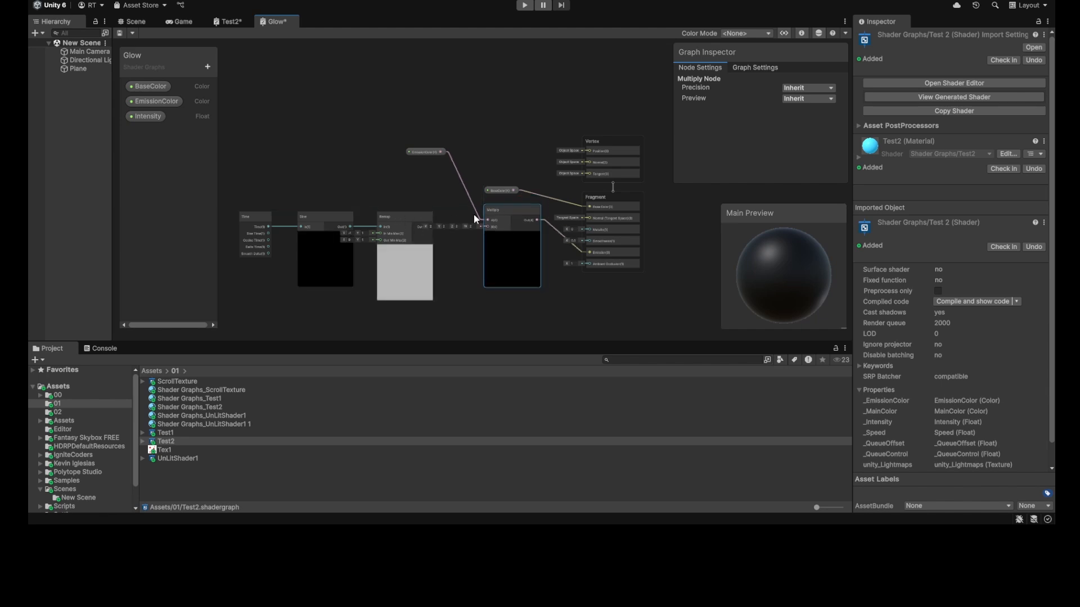
{"action": "left_click_drag", "start_coordinate": [500, 207], "coordinate": [508, 156]}
{"action": "left_click_drag", "start_coordinate": [408, 212], "coordinate": [504, 201]}
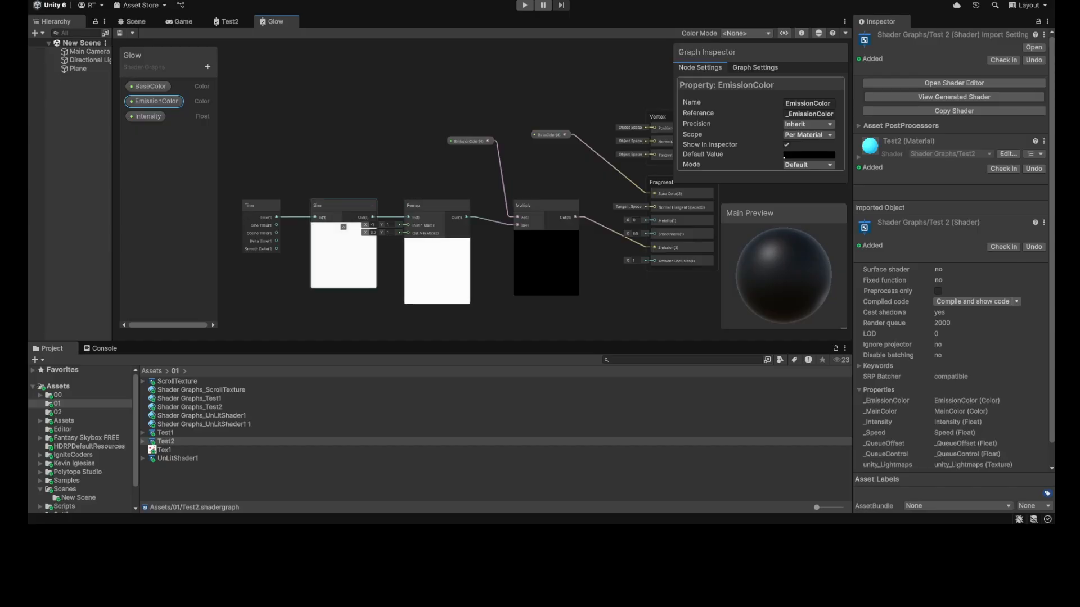
Create a material from the Glow shader in folder 02 and apply it to the plane in the scene
{"action": "left_click", "coordinate": [139, 24]}
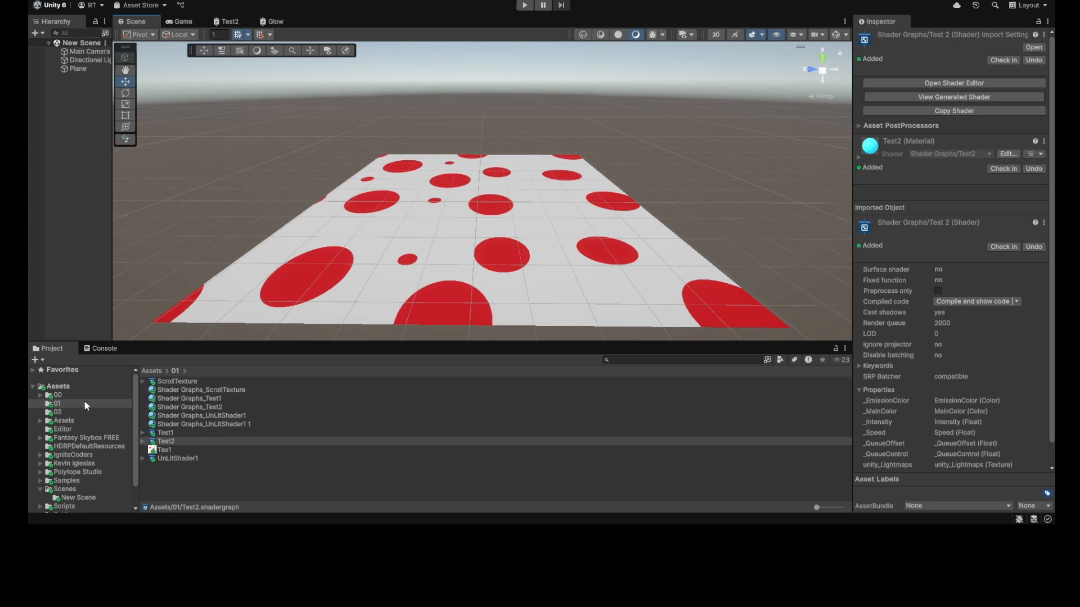
{"action": "left_click", "coordinate": [62, 409]}
{"action": "left_click", "coordinate": [174, 383]}
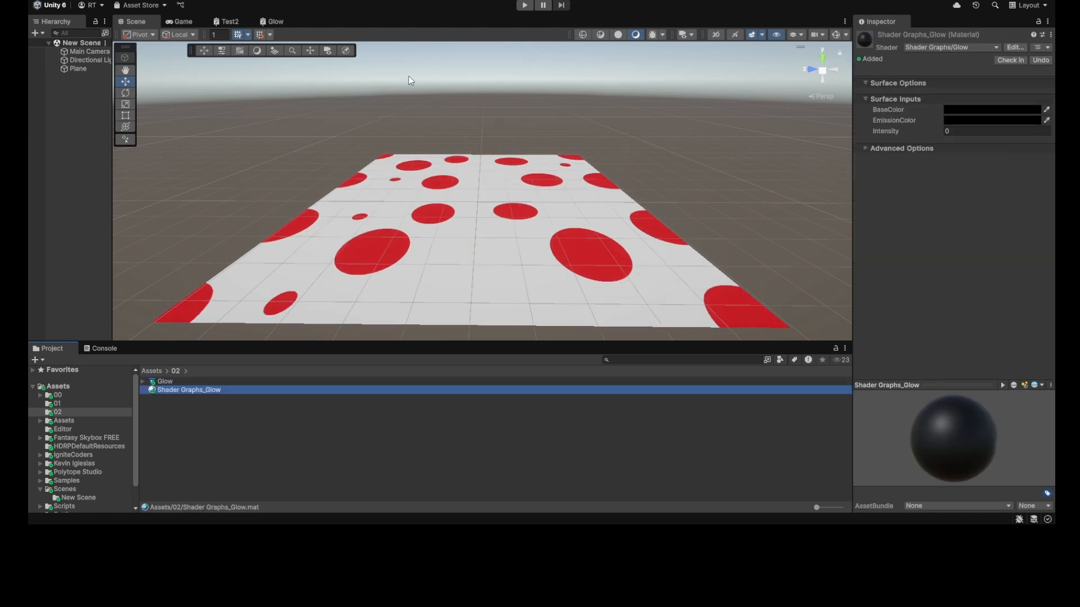
{"action": "left_click_drag", "start_coordinate": [212, 390], "coordinate": [335, 276]}
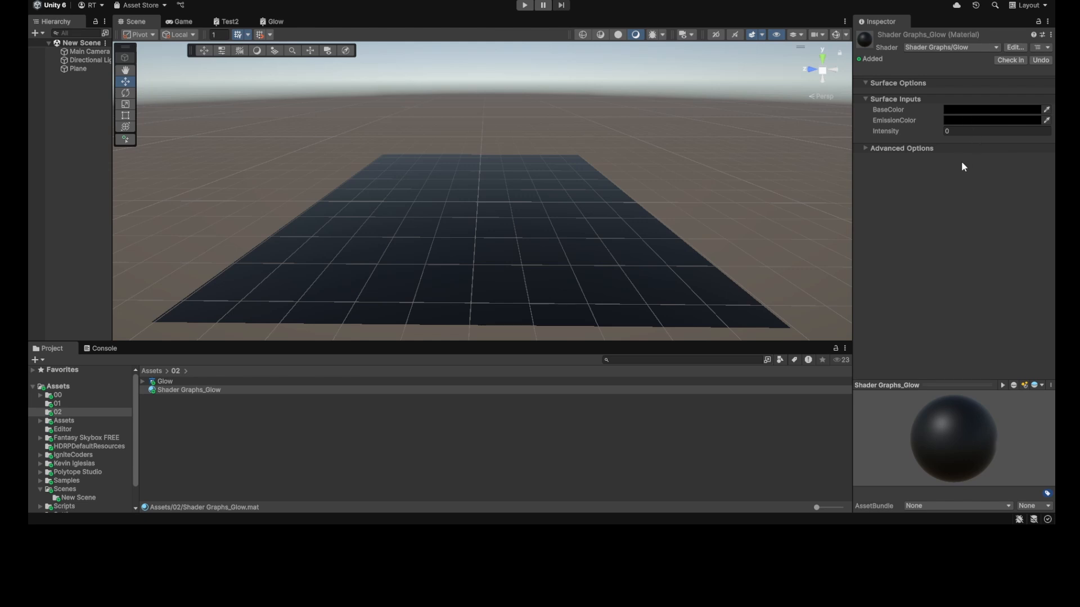
Set the Glow material's BaseColor to light blue and its EmissionColor to a saturated blue
{"action": "left_click_drag", "start_coordinate": [988, 179], "coordinate": [1014, 163]}
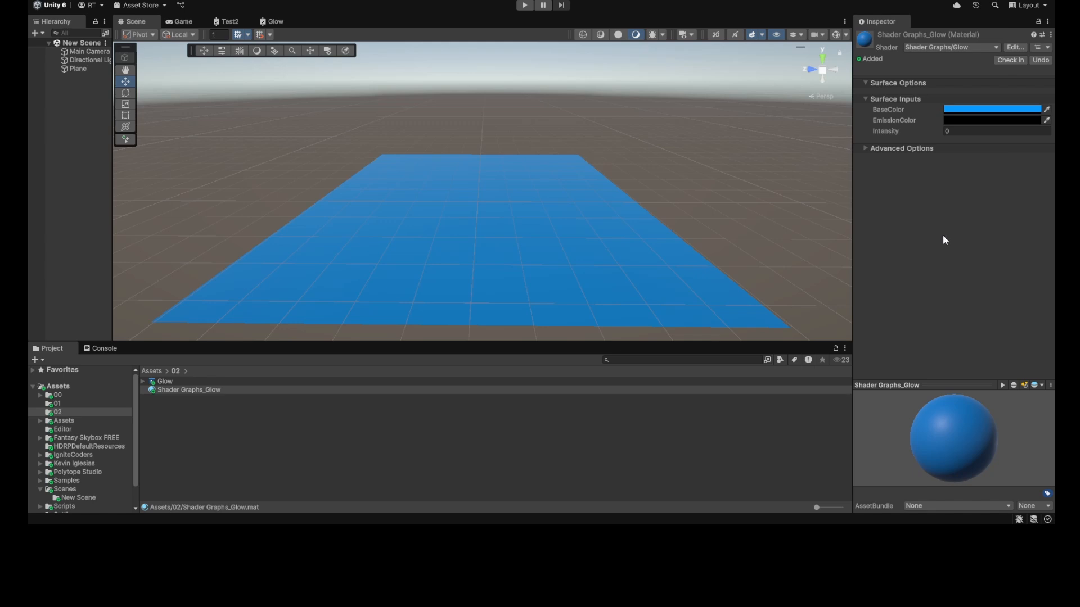
{"action": "left_click_drag", "start_coordinate": [1000, 183], "coordinate": [1017, 178]}
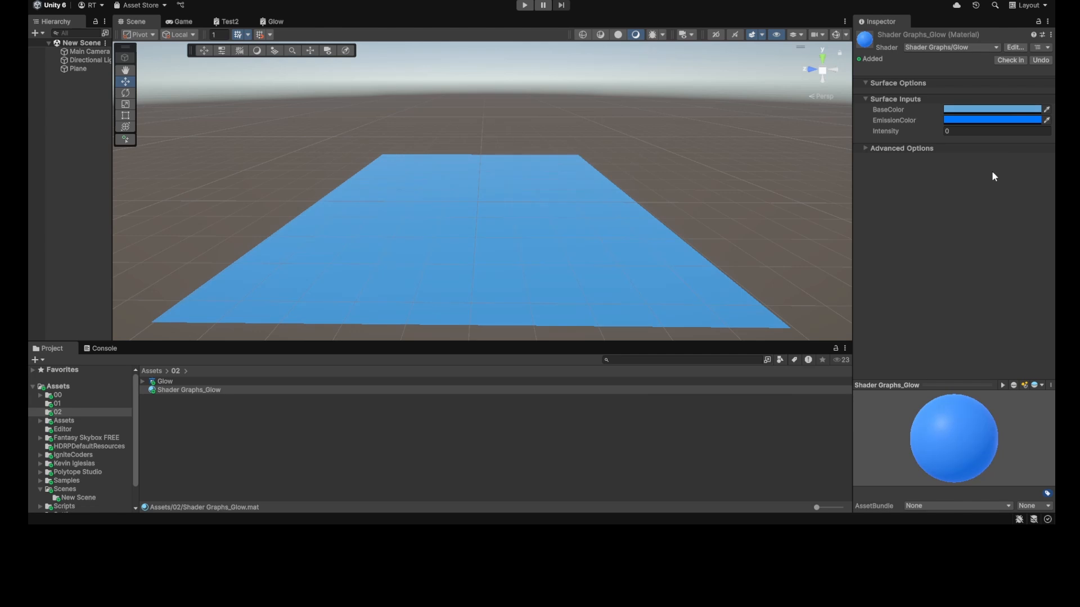
{"action": "left_click", "coordinate": [1045, 101]}
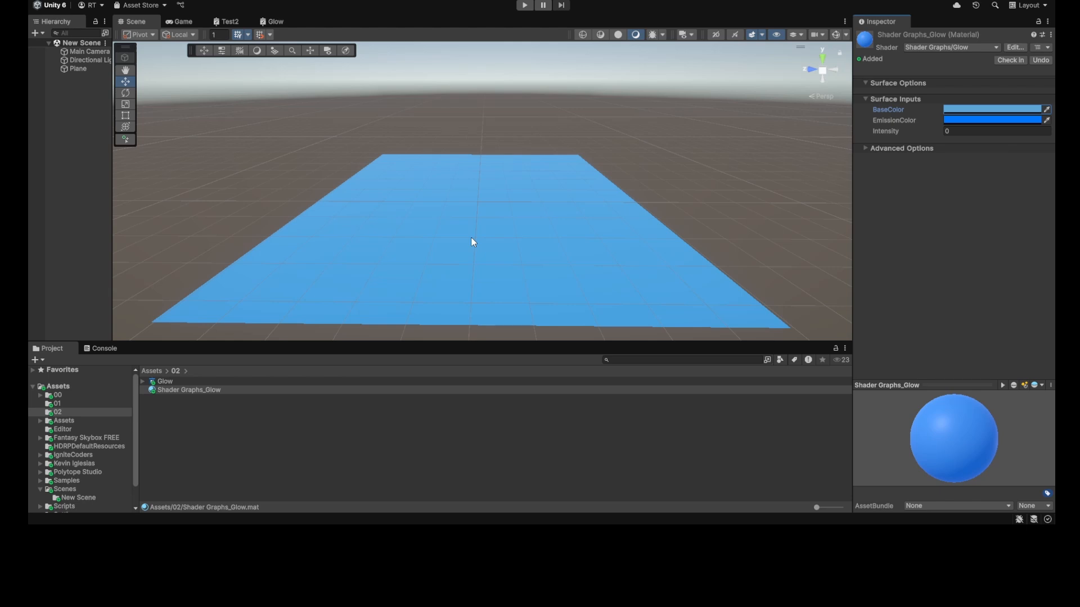
Return to the Glow shader graph and add a Float property named Speed
{"action": "left_click", "coordinate": [273, 22]}
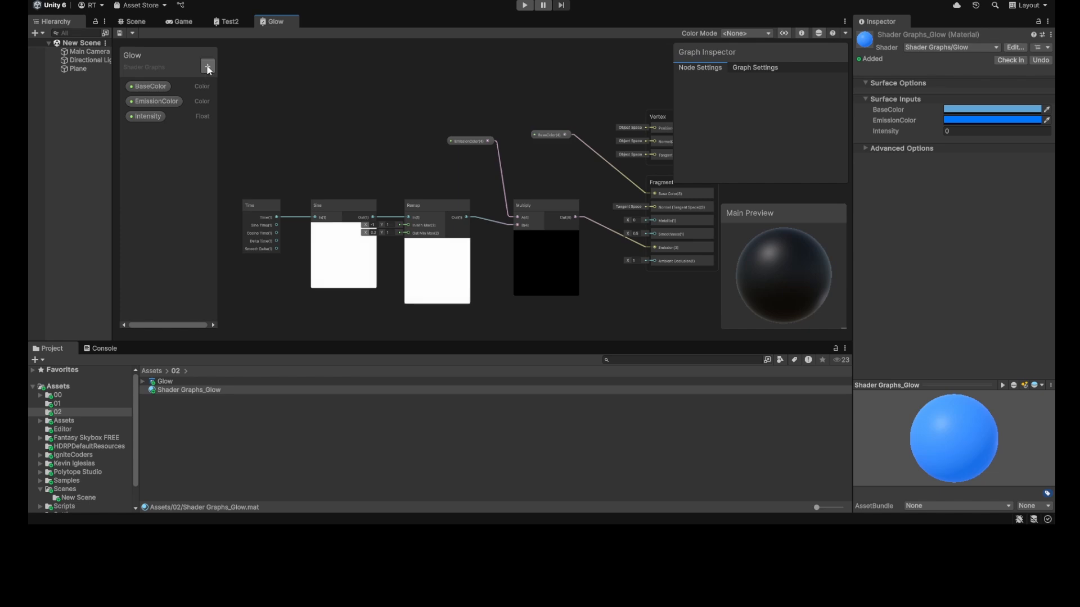
{"action": "left_click", "coordinate": [257, 90]}
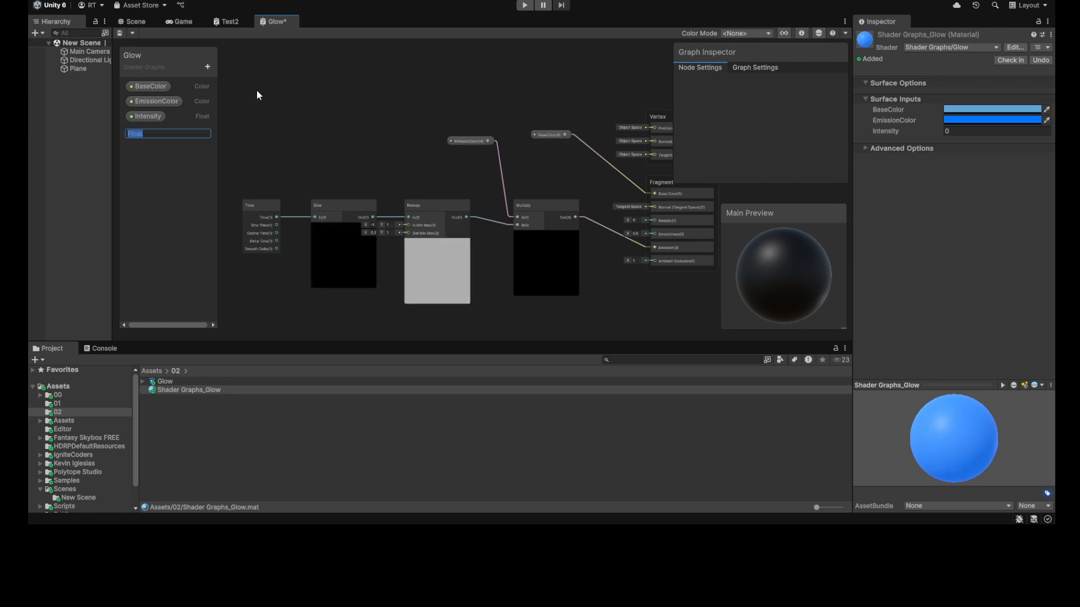
{"action": "type", "text": "Speed"}
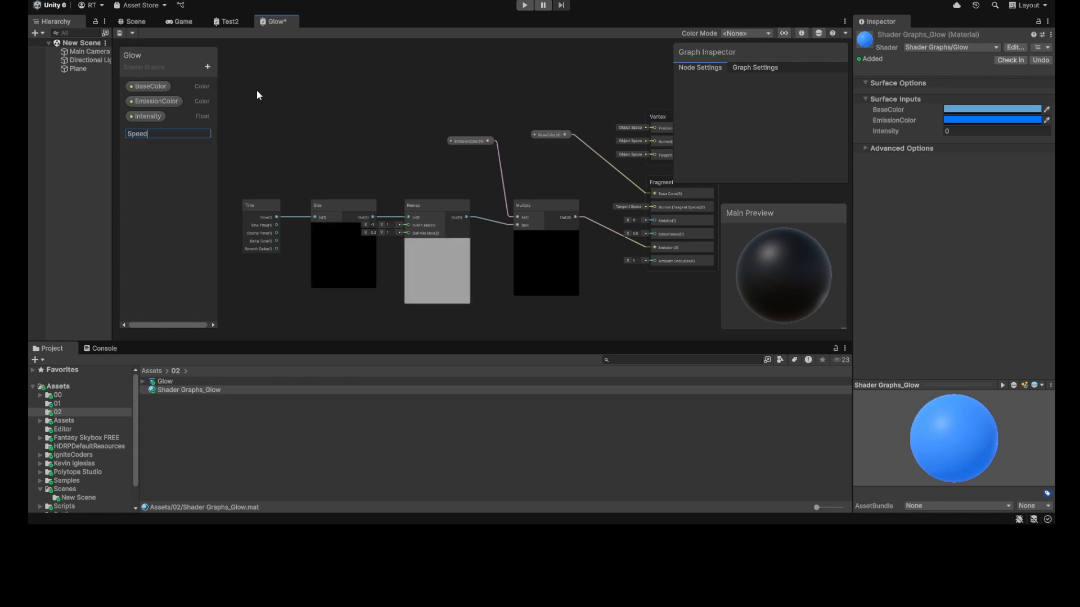
{"action": "key", "text": "Return"}
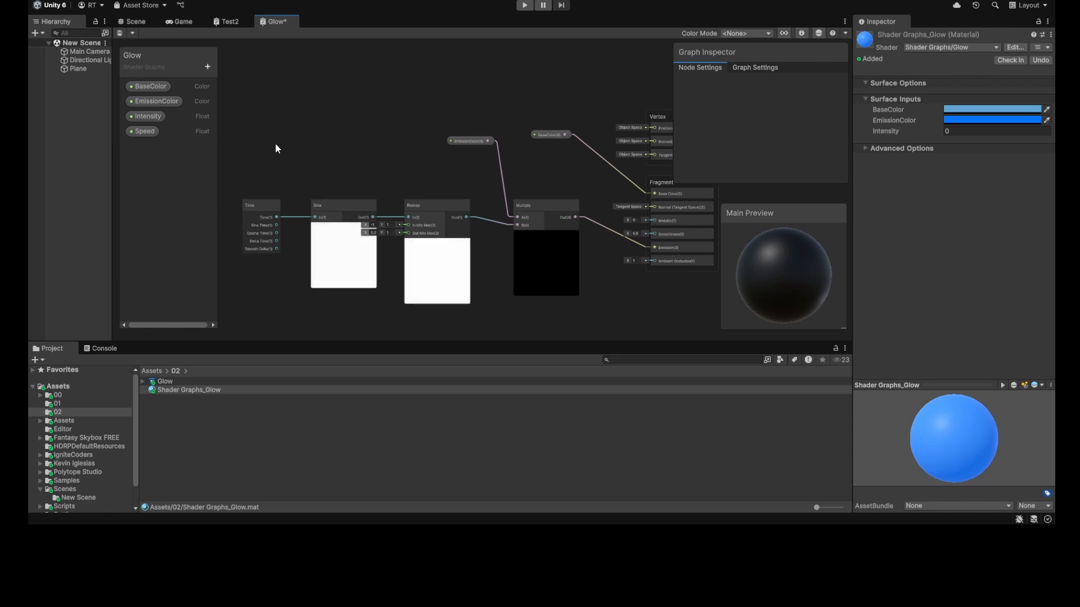
Place the Speed property in the graph above the Time node and set its default value to 2
{"action": "left_click_drag", "start_coordinate": [147, 133], "coordinate": [244, 139]}
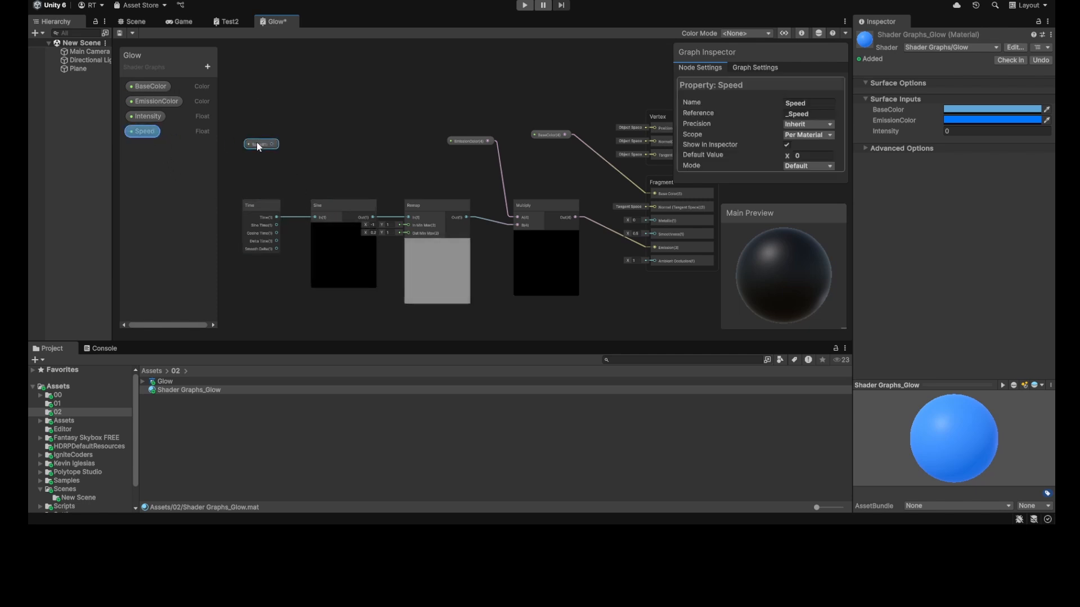
{"action": "left_click", "coordinate": [810, 155]}
{"action": "type", "text": "2"}
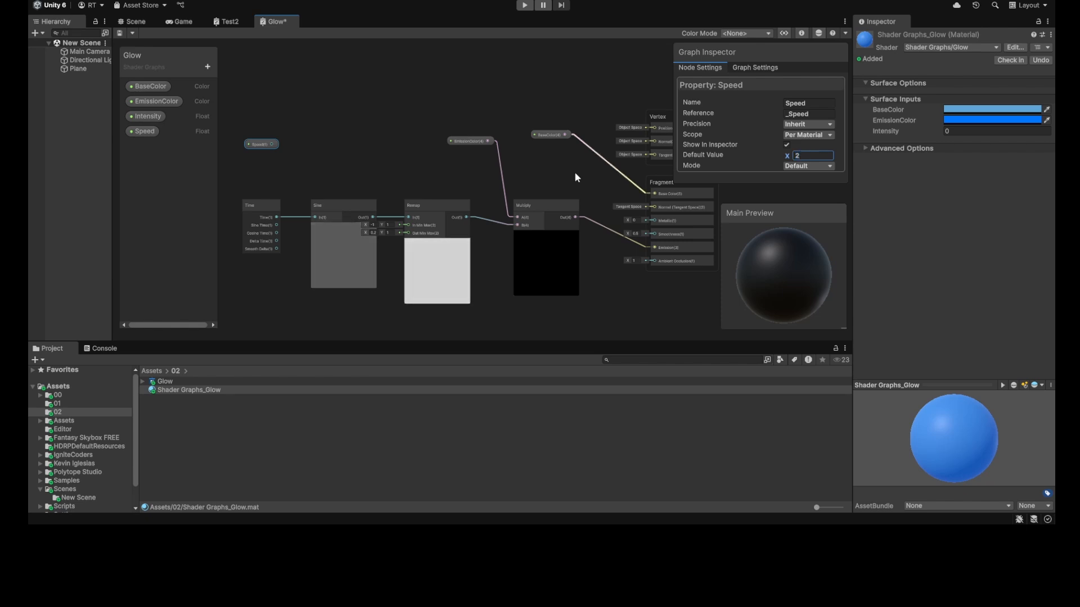
Replace the Time-to-Sine link with a new Multiply node that takes Time in A and Speed in B and outputs to Sine
{"action": "left_click_drag", "start_coordinate": [258, 205], "coordinate": [234, 204]}
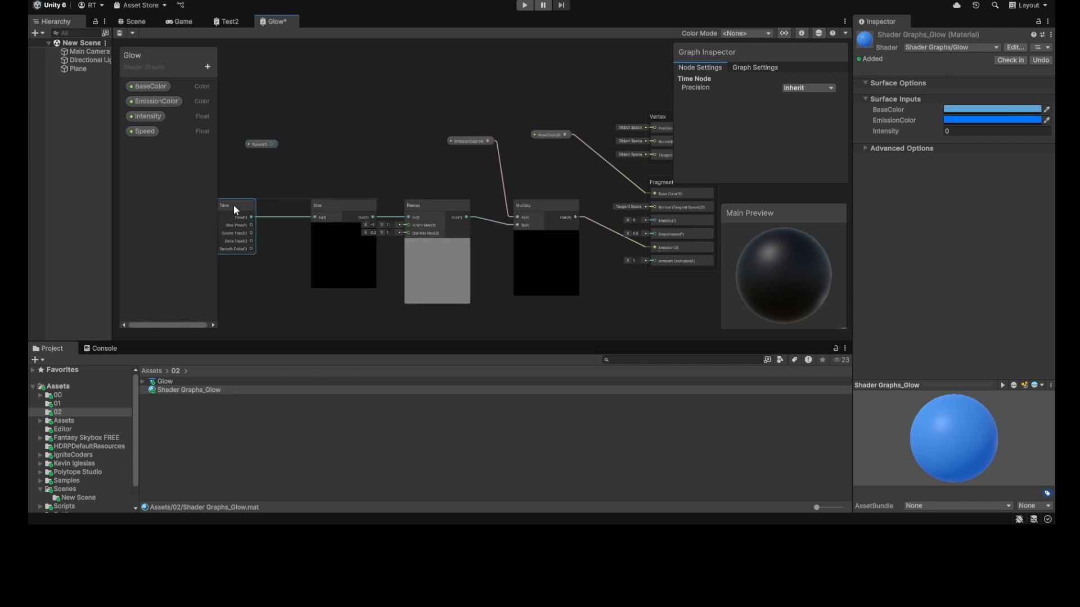
{"action": "left_click", "coordinate": [275, 216]}
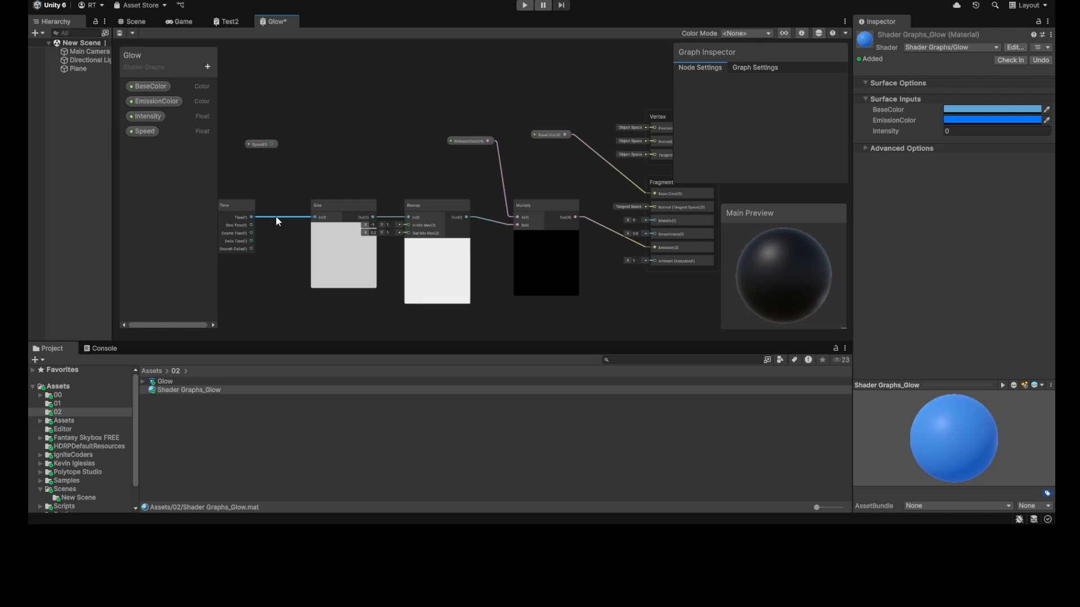
{"action": "key", "text": "Delete"}
{"action": "left_click_drag", "start_coordinate": [251, 218], "coordinate": [274, 185]}
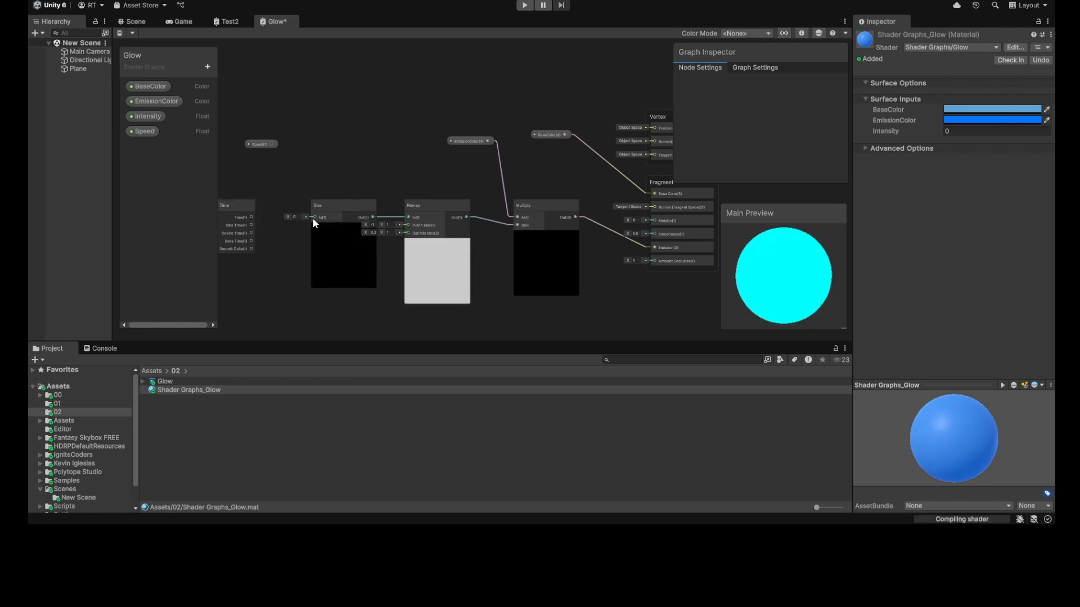
{"action": "left_click_drag", "start_coordinate": [262, 144], "coordinate": [250, 146]}
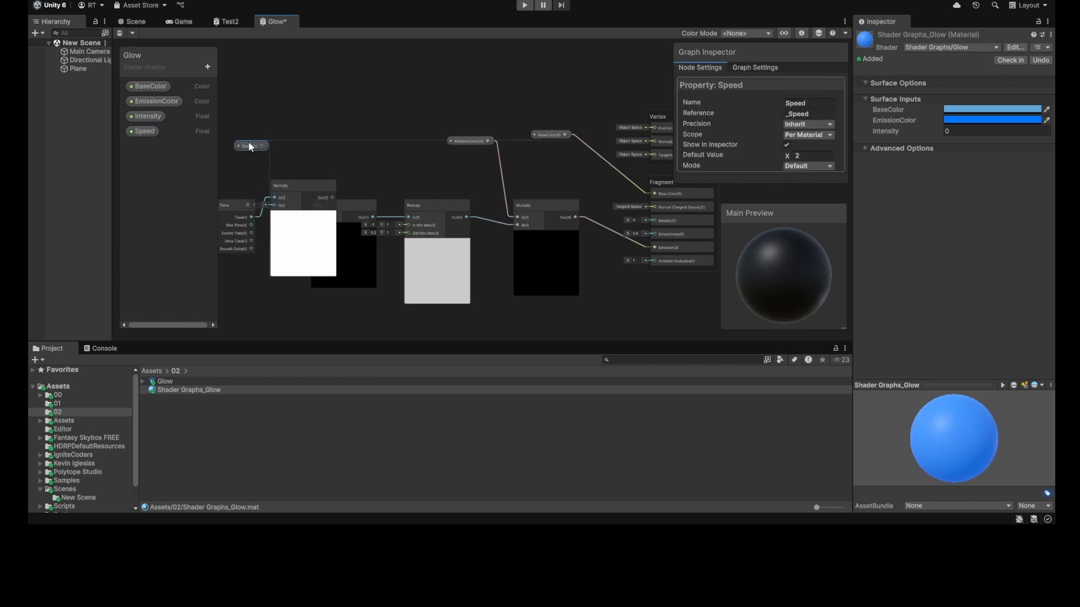
{"action": "left_click_drag", "start_coordinate": [284, 180], "coordinate": [308, 89]}
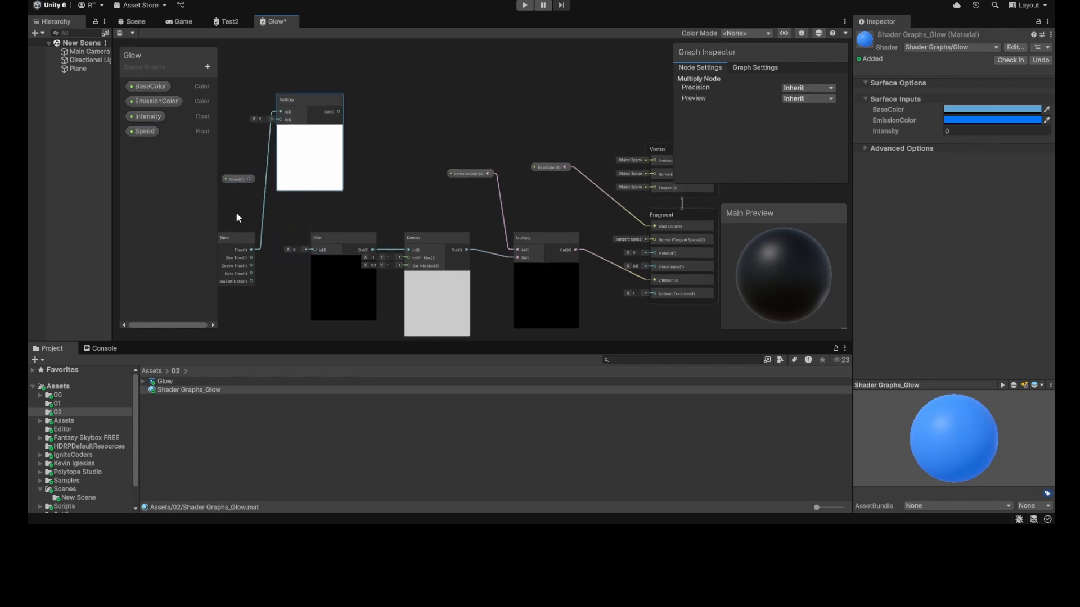
{"action": "left_click_drag", "start_coordinate": [249, 179], "coordinate": [315, 249]}
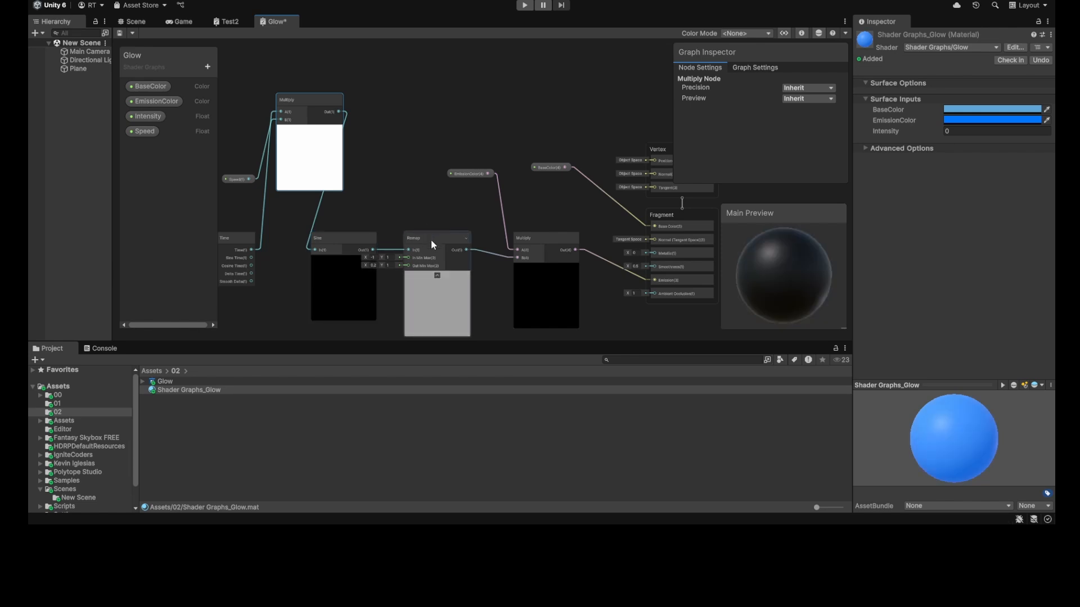
Disconnect Remap from the final Multiply node and feed Remap's output into input A of a new Multiply node placed above
{"action": "left_click_drag", "start_coordinate": [431, 239], "coordinate": [413, 240]}
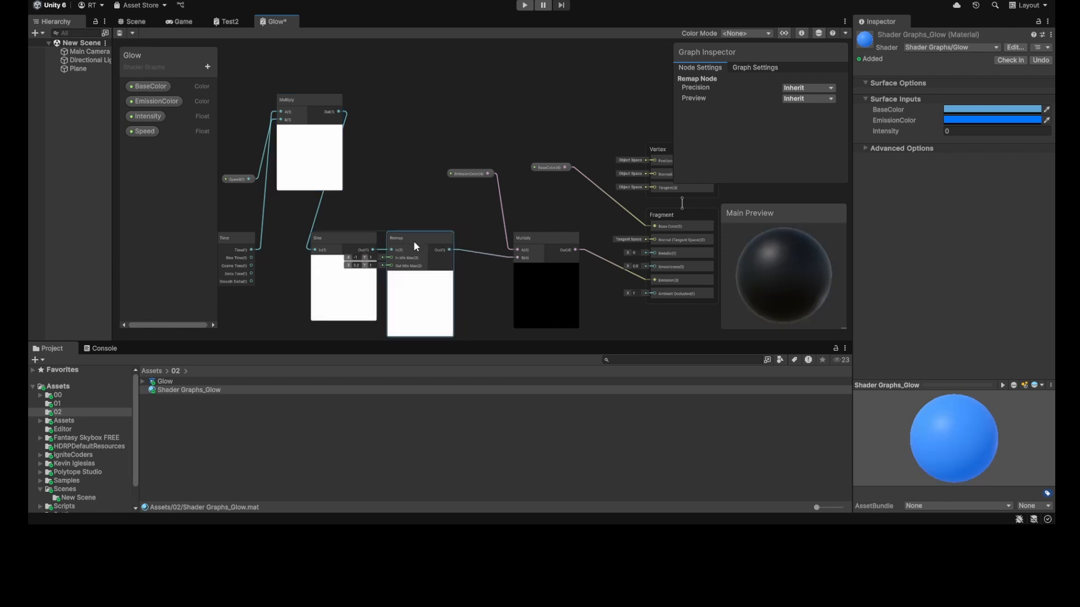
{"action": "left_click_drag", "start_coordinate": [556, 239], "coordinate": [580, 229]}
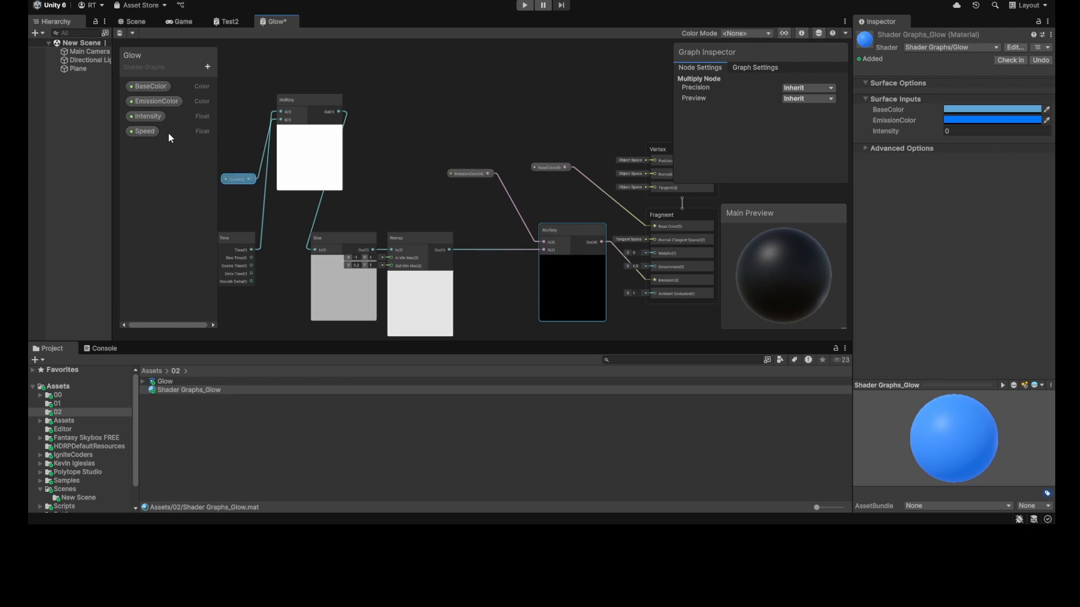
{"action": "left_click", "coordinate": [505, 249]}
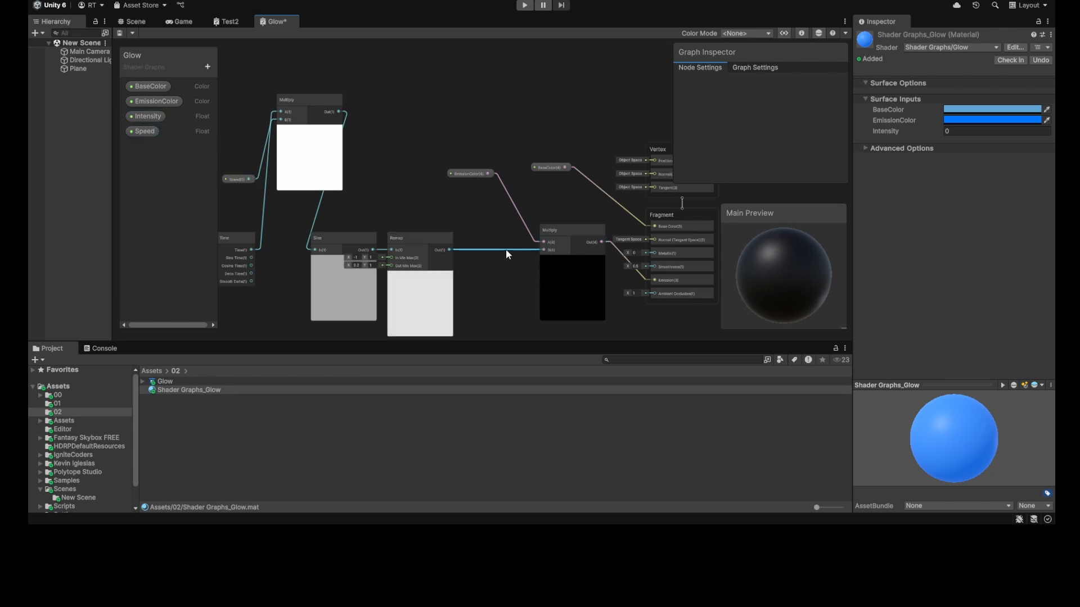
{"action": "key", "text": "Delete"}
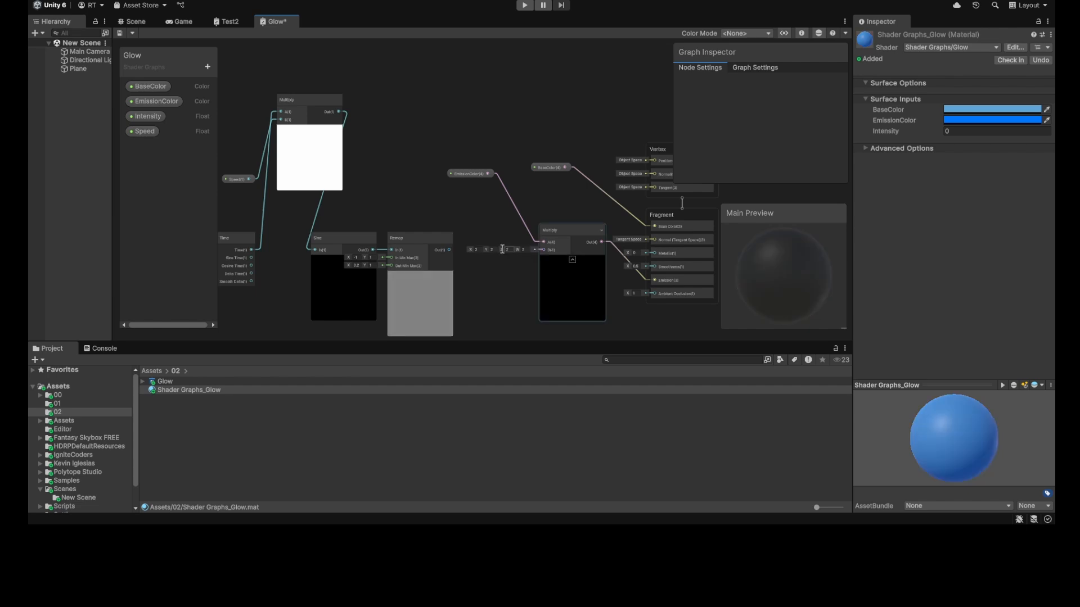
{"action": "left_click_drag", "start_coordinate": [450, 249], "coordinate": [414, 195]}
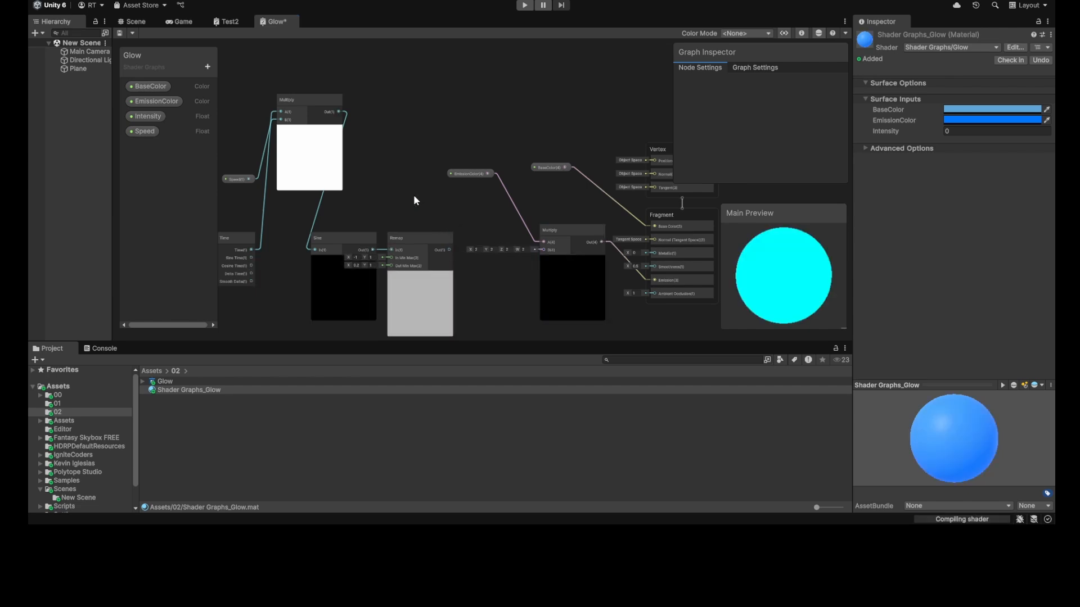
{"action": "key", "text": "Return"}
{"action": "left_click_drag", "start_coordinate": [437, 202], "coordinate": [487, 109]}
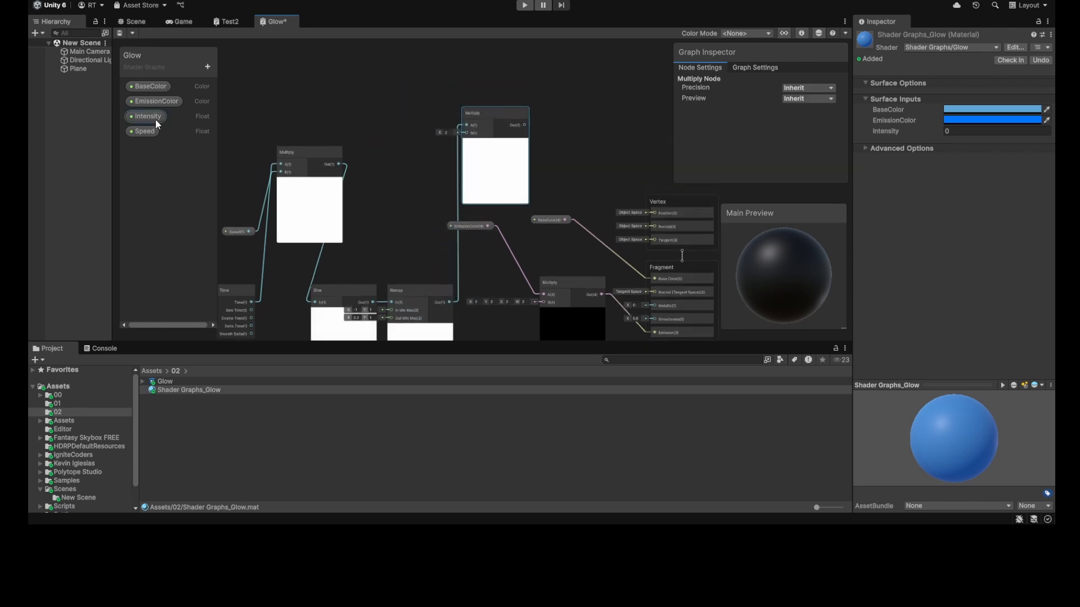
Add the Intensity property with default value 1 to the new Multiply's B input and connect that Multiply to the final Multiply's B input
{"action": "left_click_drag", "start_coordinate": [150, 117], "coordinate": [392, 109]}
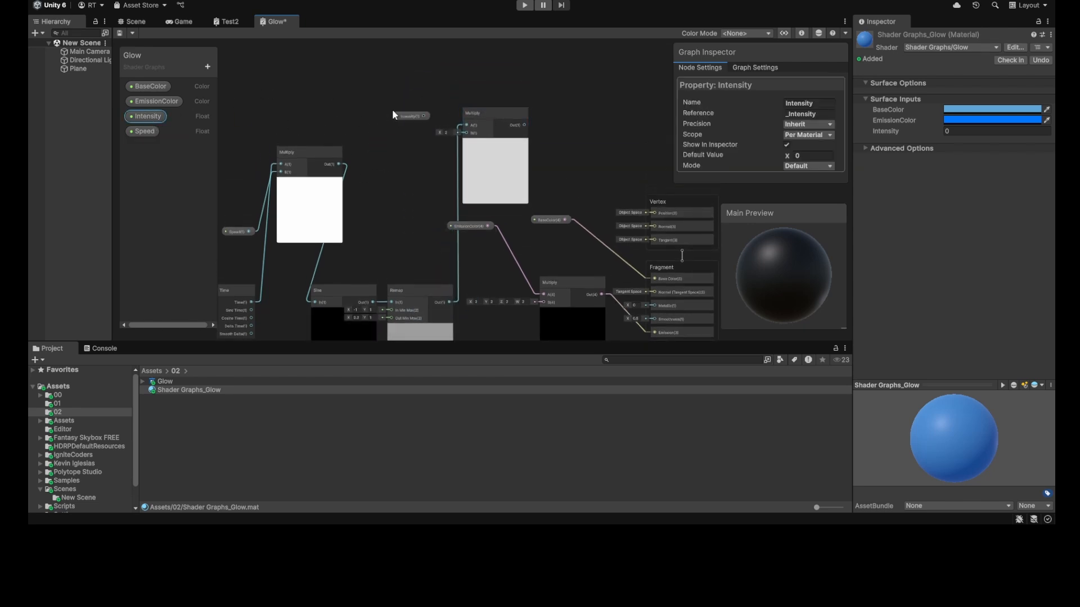
{"action": "left_click", "coordinate": [804, 156]}
{"action": "type", "text": "1"}
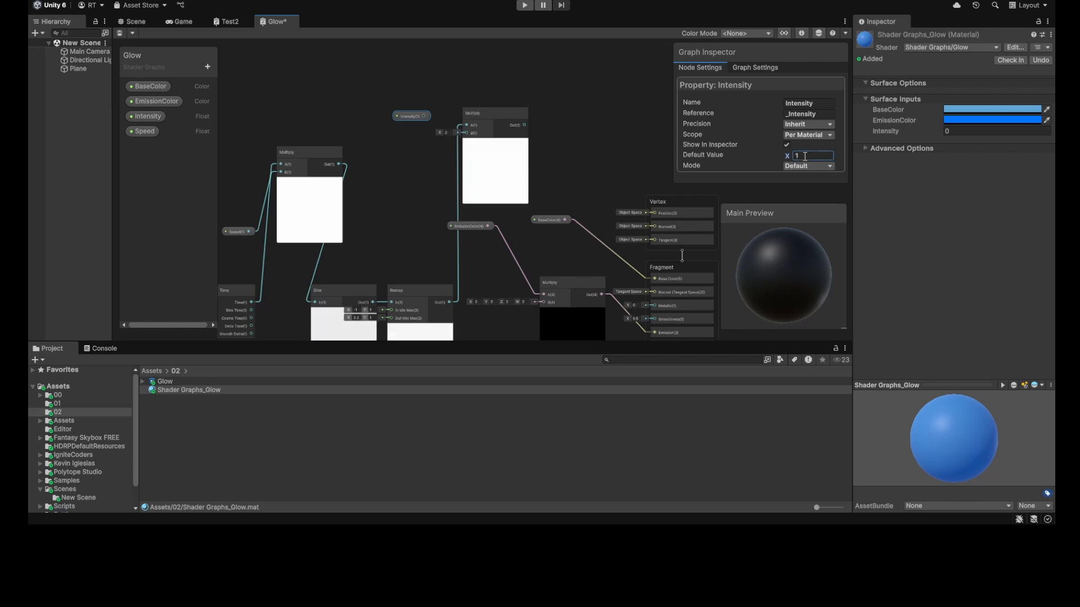
{"action": "key", "text": "Return"}
{"action": "left_click_drag", "start_coordinate": [424, 116], "coordinate": [541, 276]}
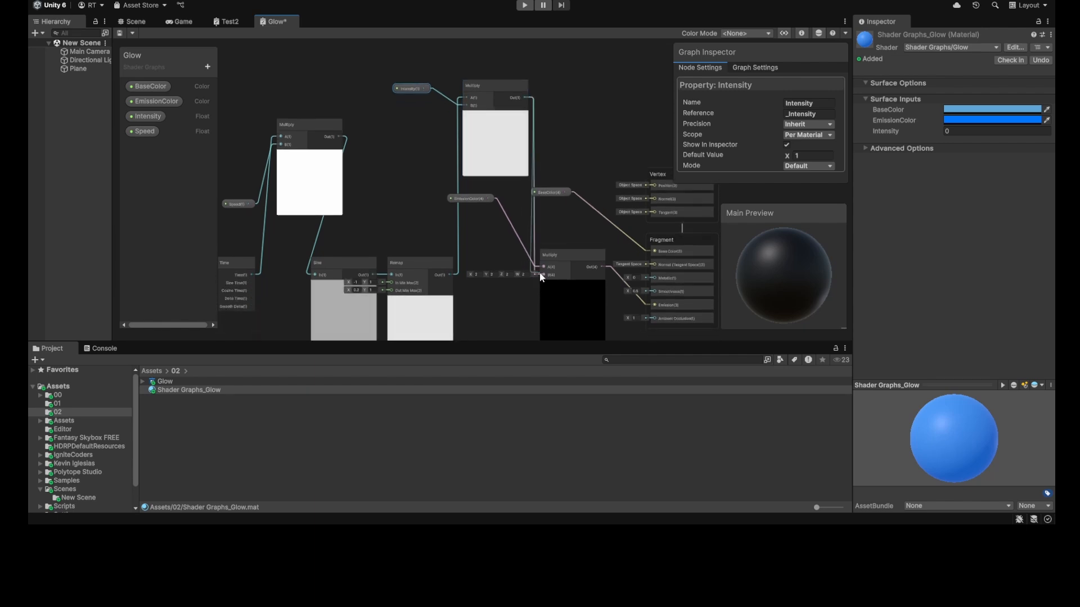
Set the BaseColor and EmissionColor properties to HDR mode and save the Glow shader graph
{"action": "scroll", "coordinate": [572, 230], "scroll_direction": "down", "scroll_amount": 1}
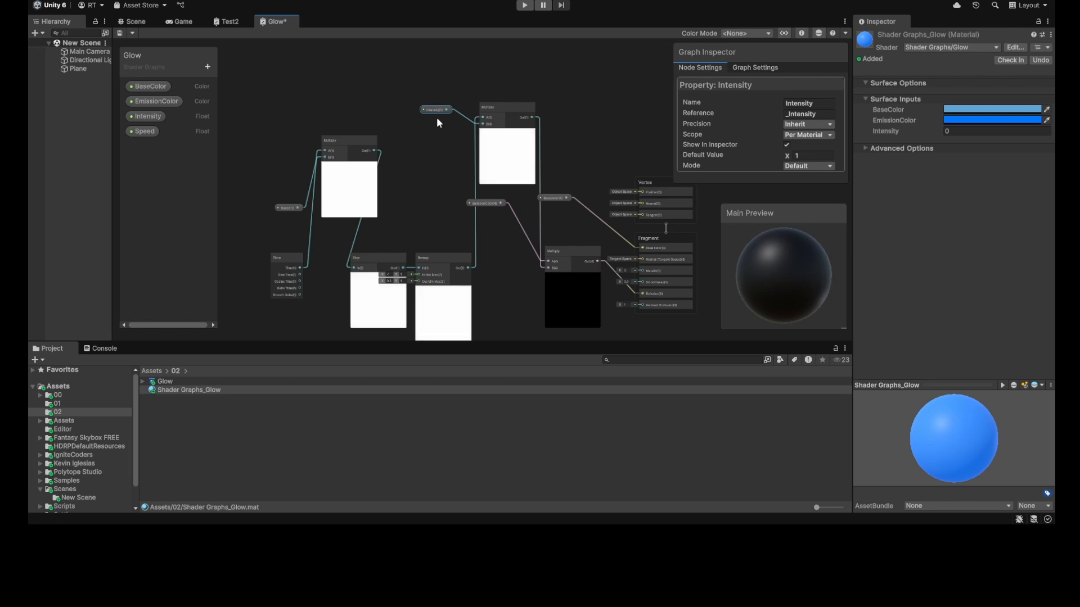
{"action": "scroll", "coordinate": [540, 215], "scroll_direction": "up", "scroll_amount": 5}
{"action": "left_click", "coordinate": [571, 181]}
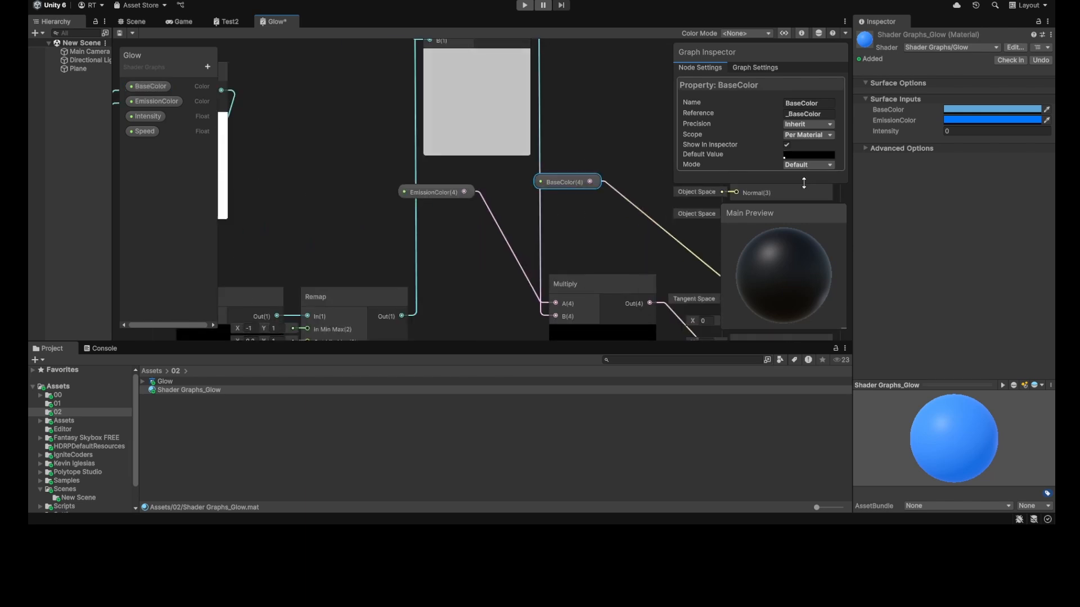
{"action": "left_click_drag", "start_coordinate": [803, 183], "coordinate": [804, 246]}
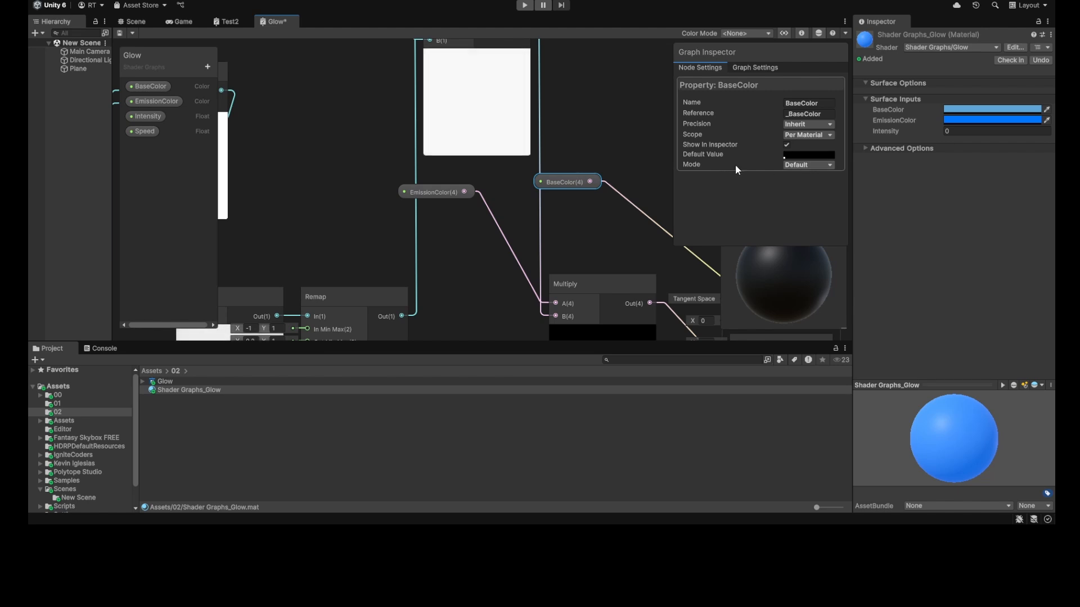
{"action": "left_click", "coordinate": [815, 185]}
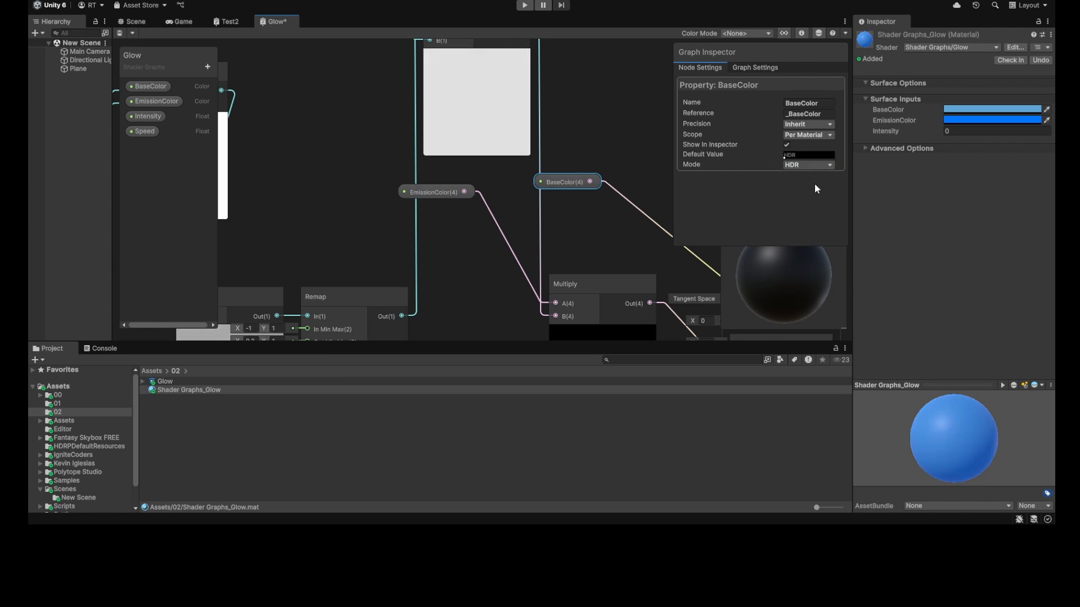
{"action": "left_click", "coordinate": [443, 193]}
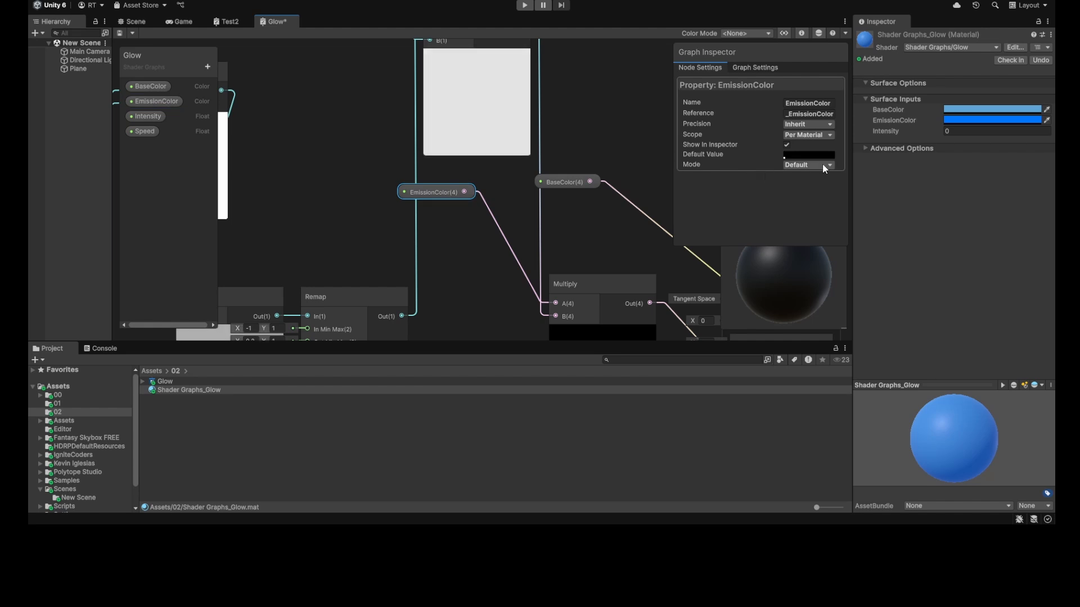
{"action": "left_click", "coordinate": [819, 188]}
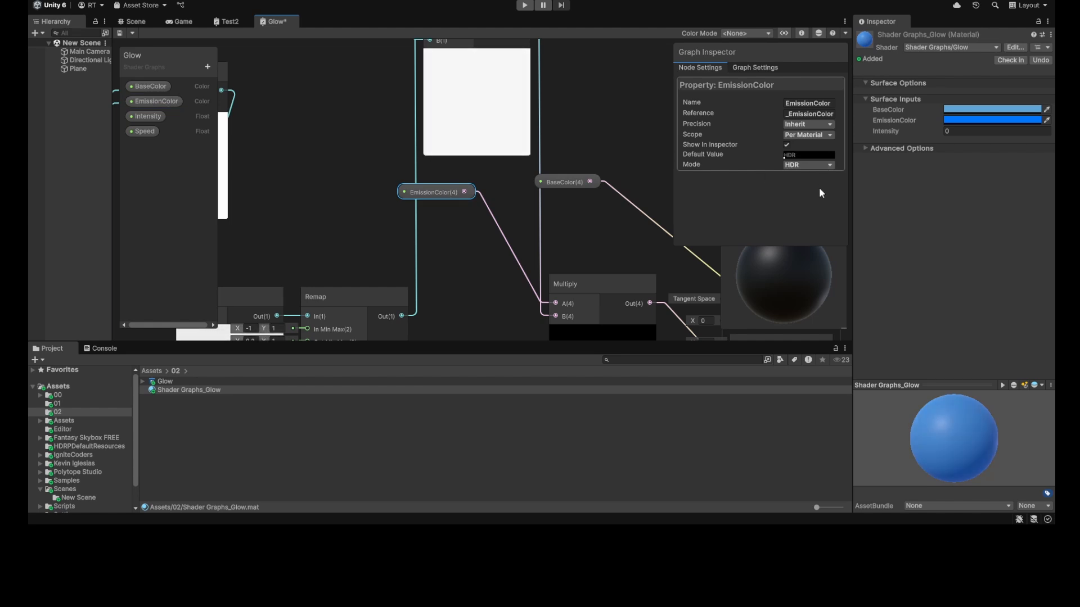
{"action": "left_click", "coordinate": [119, 33]}
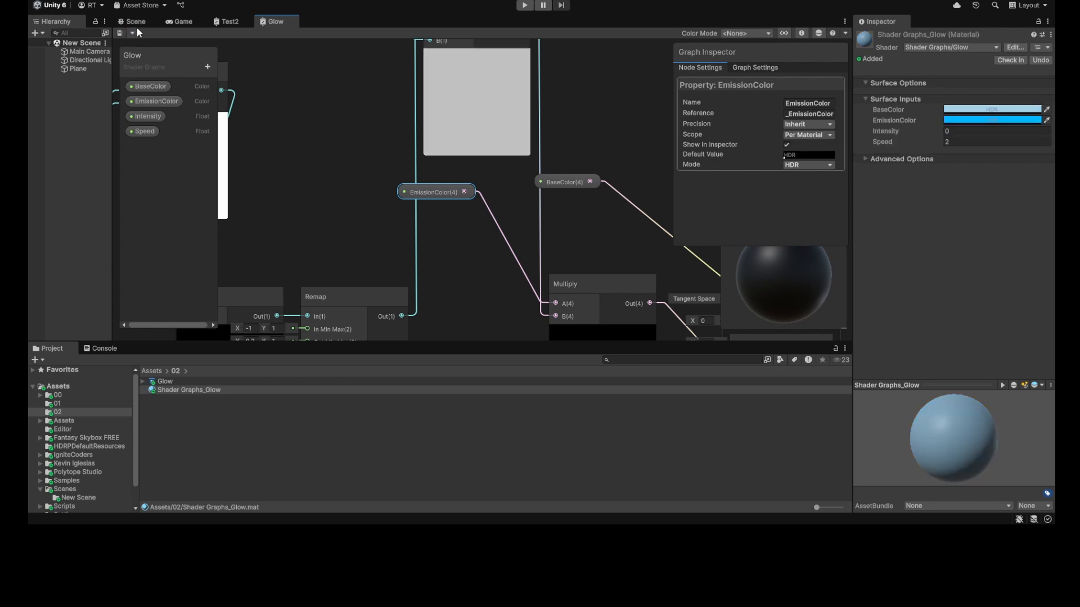
Return to the Scene view and set the Glow material's Intensity to 1
{"action": "left_click", "coordinate": [137, 23]}
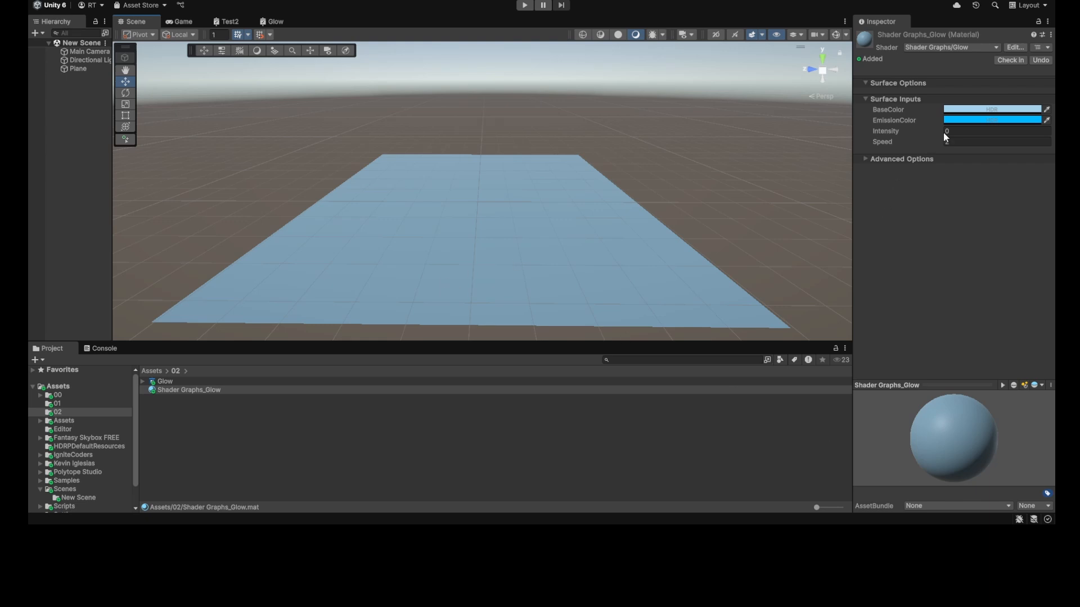
{"action": "left_click", "coordinate": [960, 131]}
{"action": "type", "text": "1"}
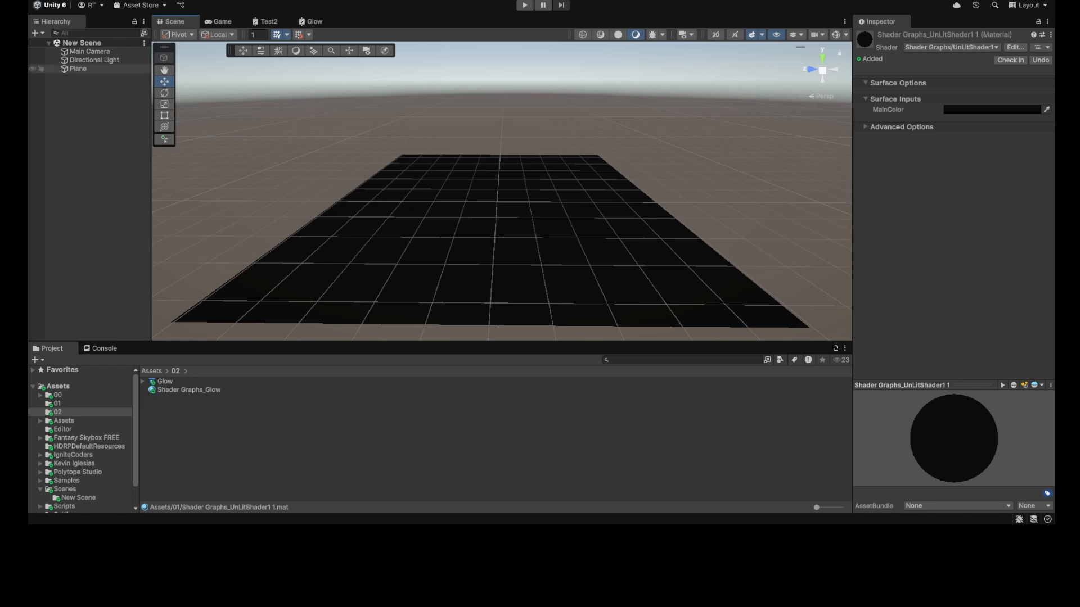
Check the plane's material and add a Sphere object to the scene
{"action": "left_click", "coordinate": [79, 69]}
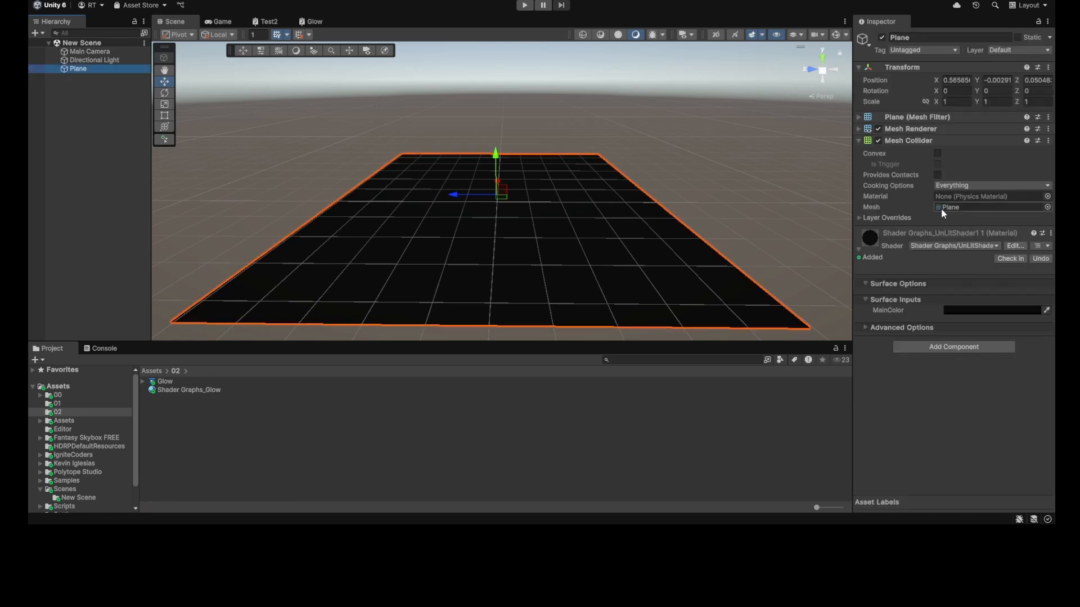
{"action": "left_click", "coordinate": [93, 89]}
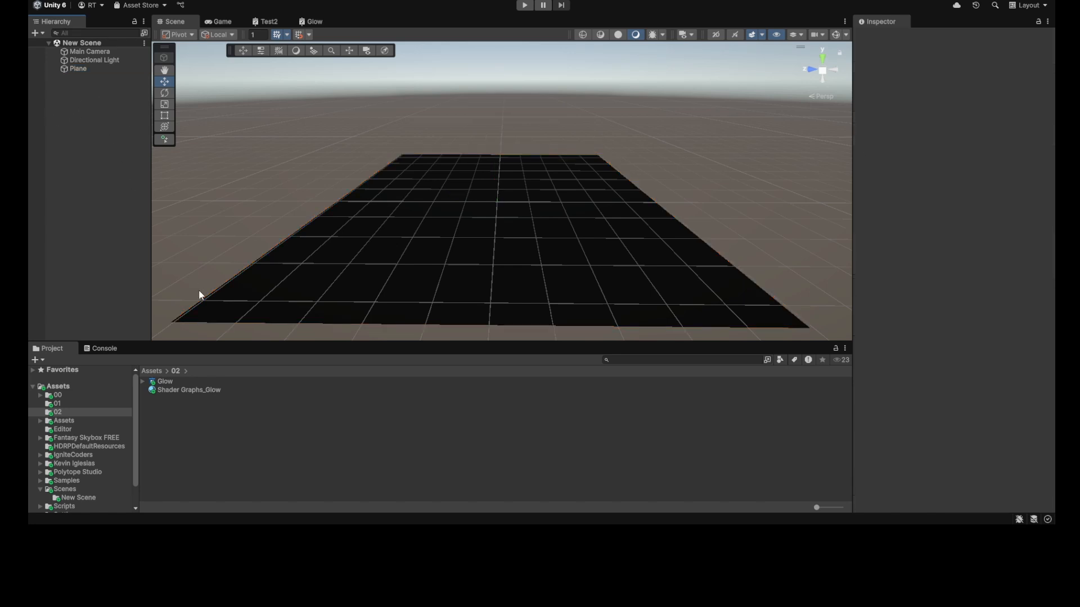
{"action": "left_click", "coordinate": [313, 300]}
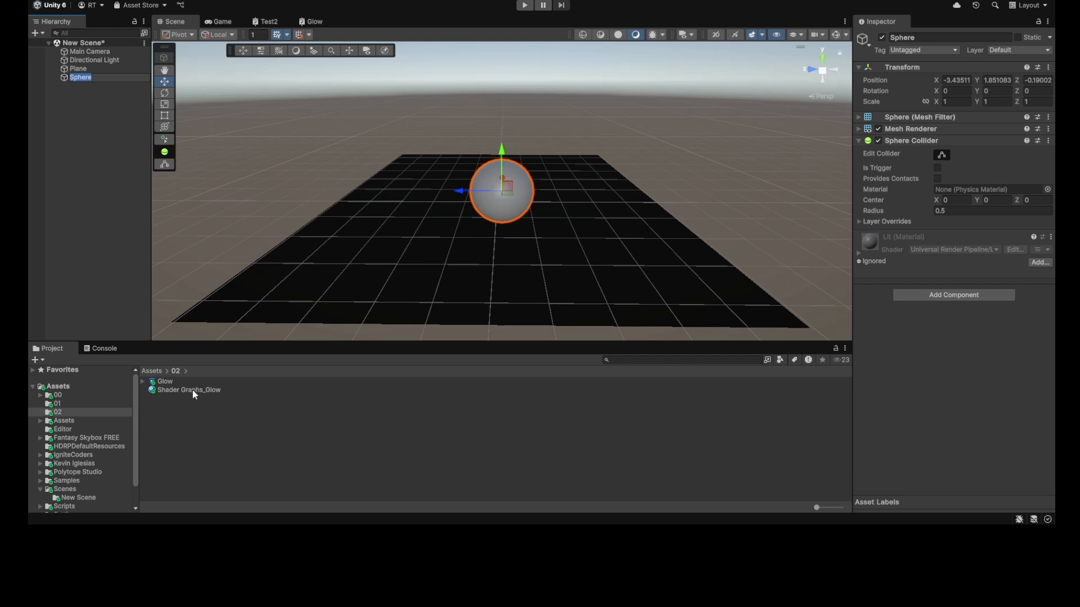
Apply the Shader Graphs_Glow material from folder 02 to the sphere
{"action": "left_click_drag", "start_coordinate": [193, 390], "coordinate": [508, 201]}
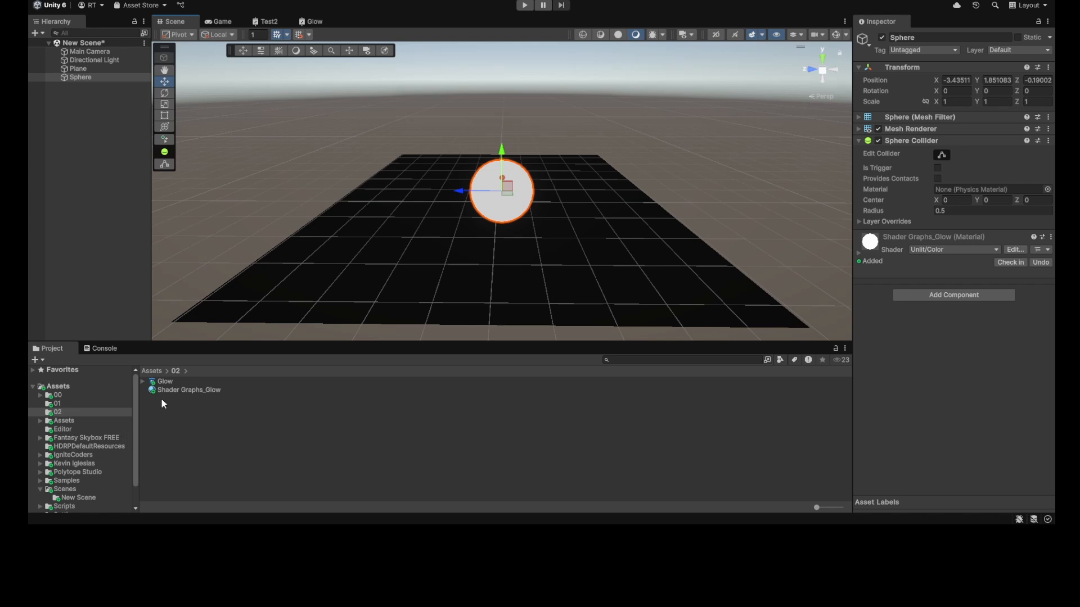
{"action": "left_click", "coordinate": [174, 391]}
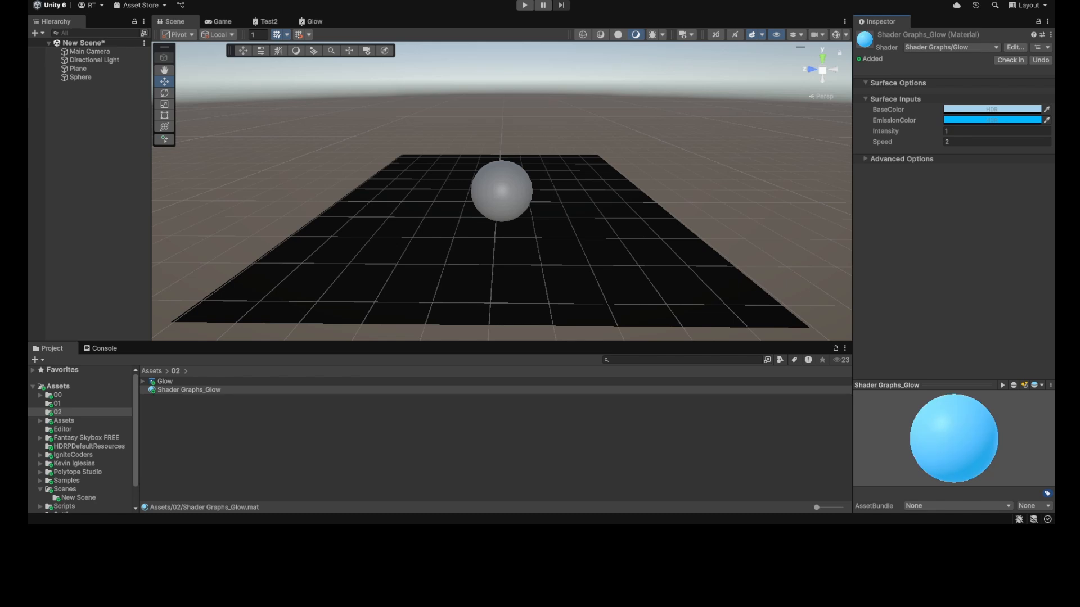
{"action": "left_click_drag", "start_coordinate": [188, 390], "coordinate": [508, 197]}
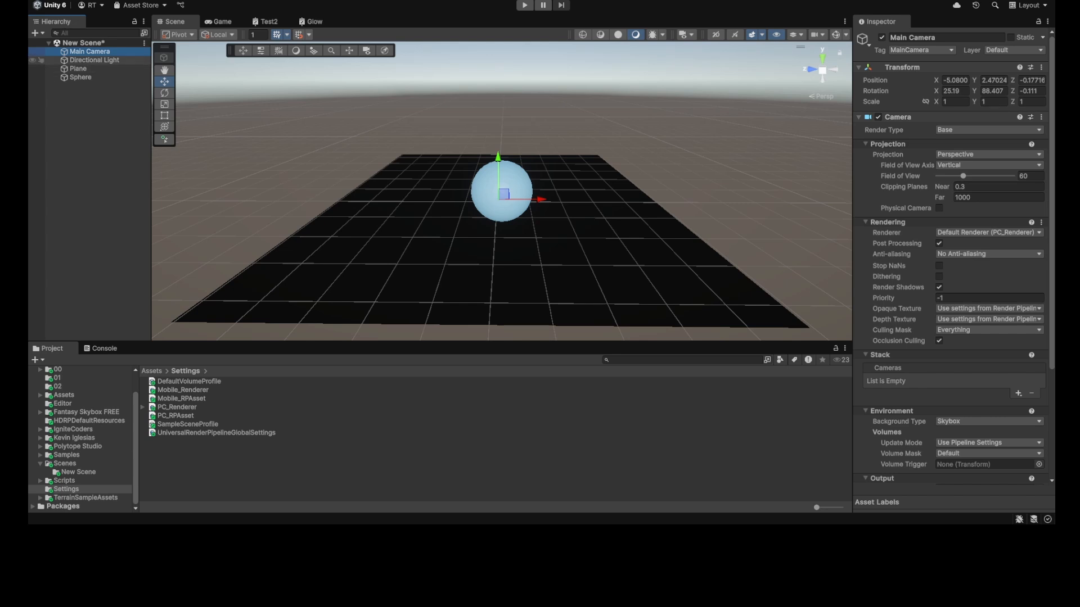
Check the Main Camera's Post Processing option against the Game view and return to the Scene view
{"action": "left_click", "coordinate": [99, 61]}
{"action": "left_click", "coordinate": [99, 53]}
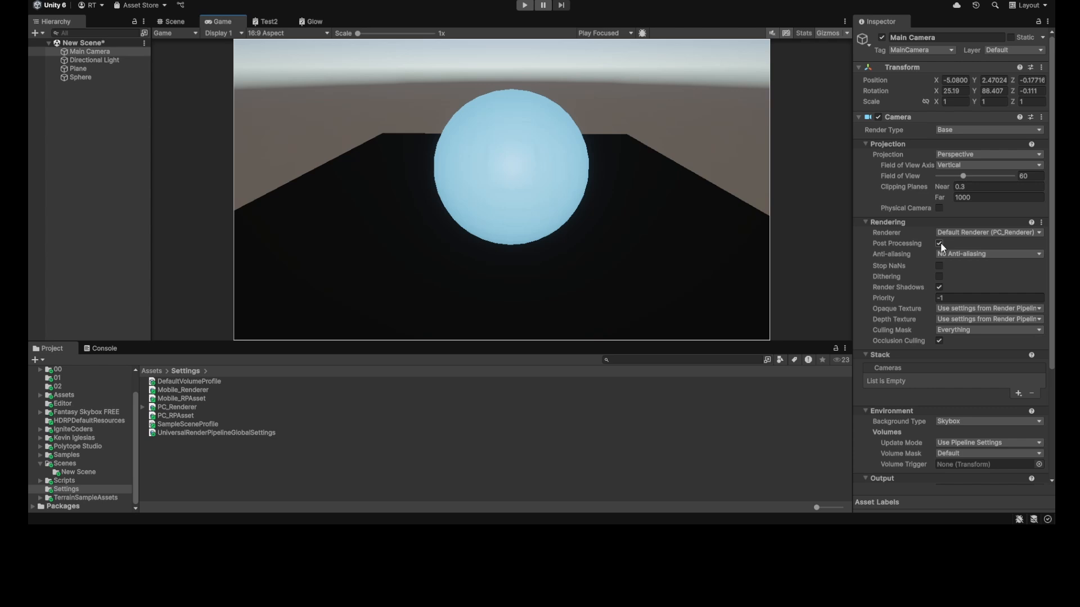
{"action": "left_click", "coordinate": [938, 242]}
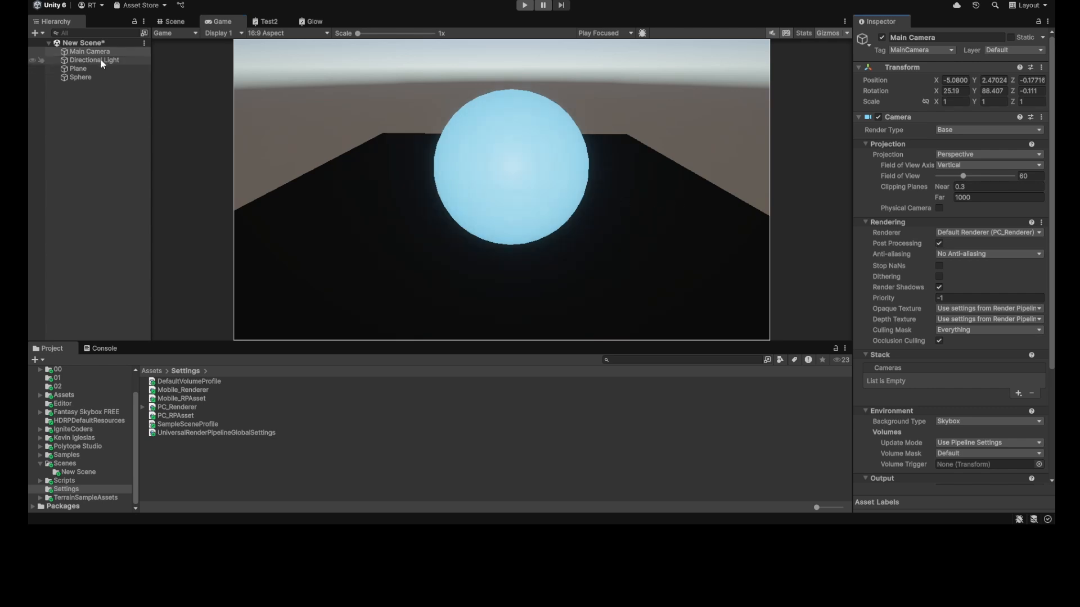
{"action": "left_click", "coordinate": [174, 22]}
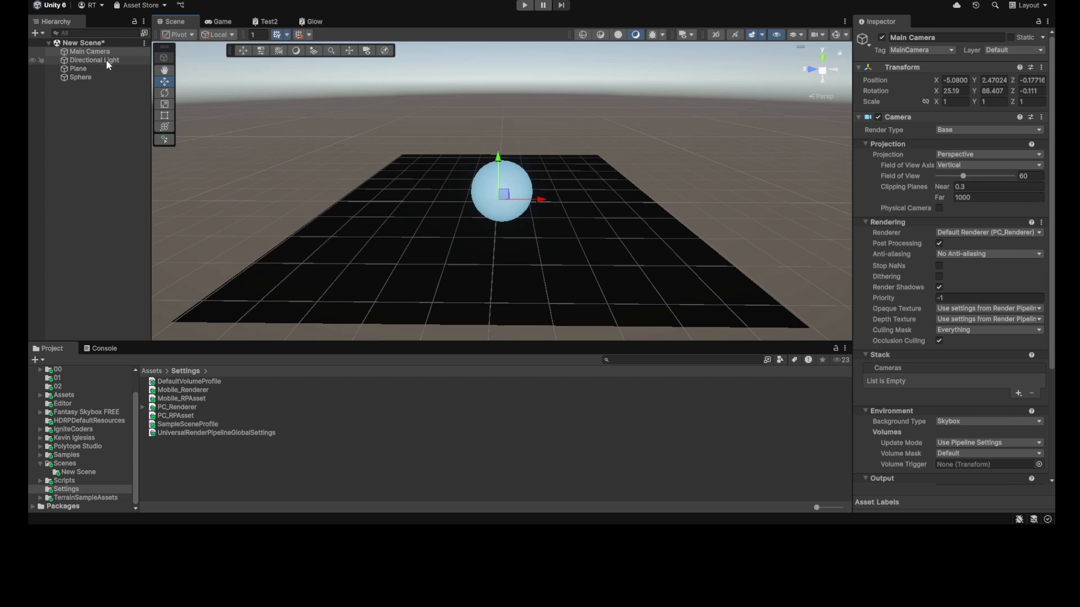
Add a Global Volume object to the scene and create a new Volume Profile for it
{"action": "right_click", "coordinate": [96, 110]}
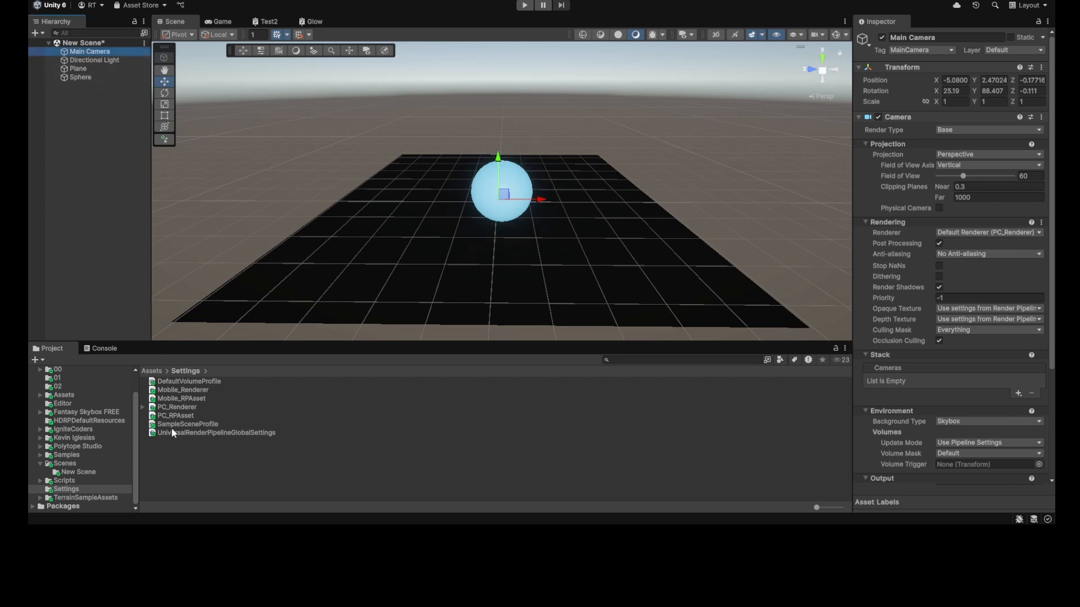
{"action": "left_click", "coordinate": [284, 431]}
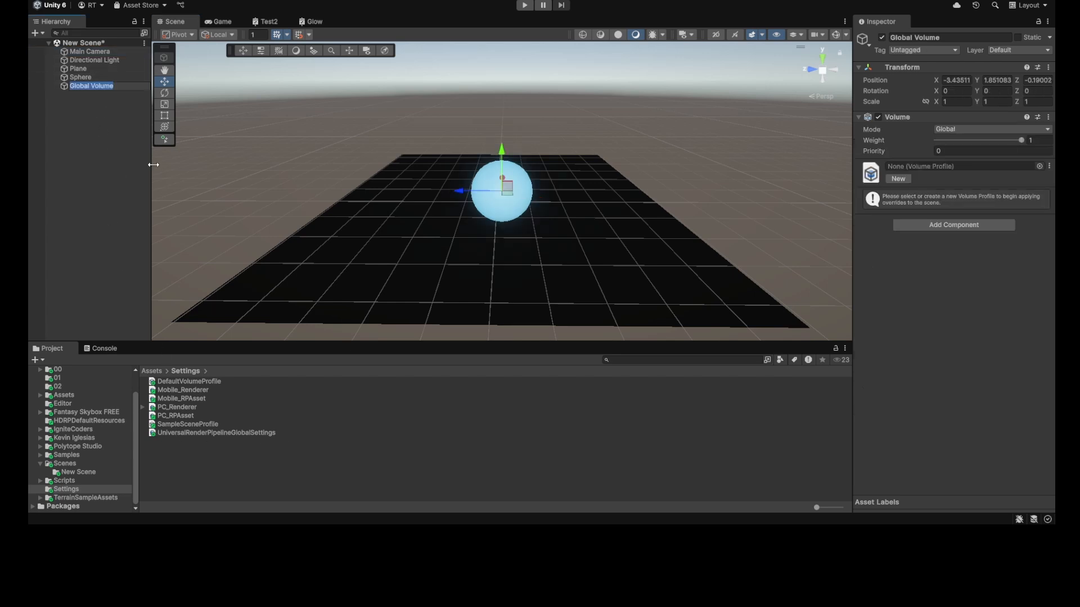
{"action": "left_click", "coordinate": [981, 181]}
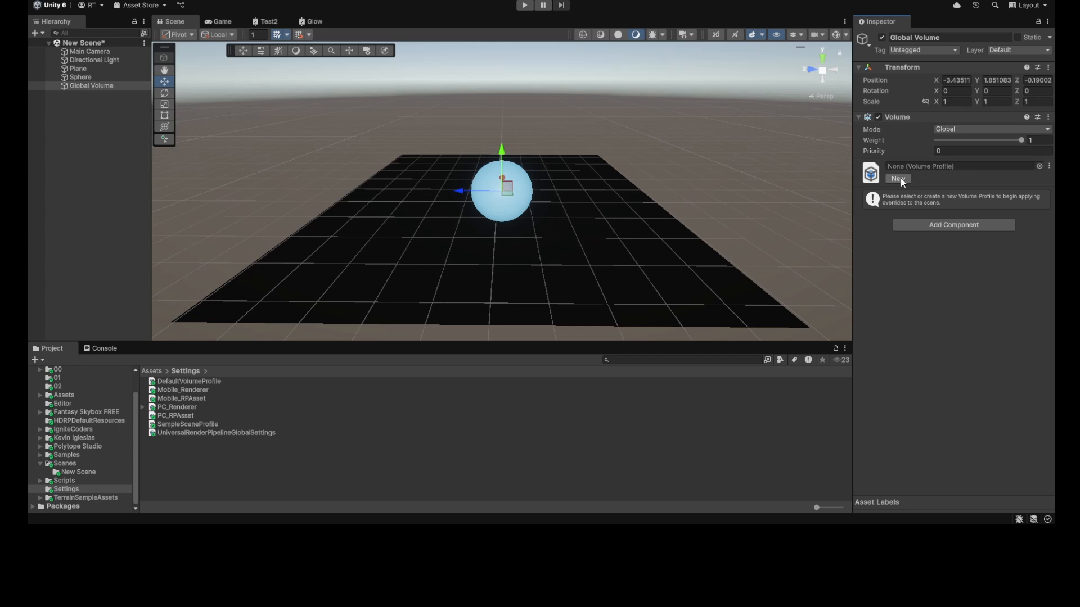
{"action": "left_click", "coordinate": [1039, 167]}
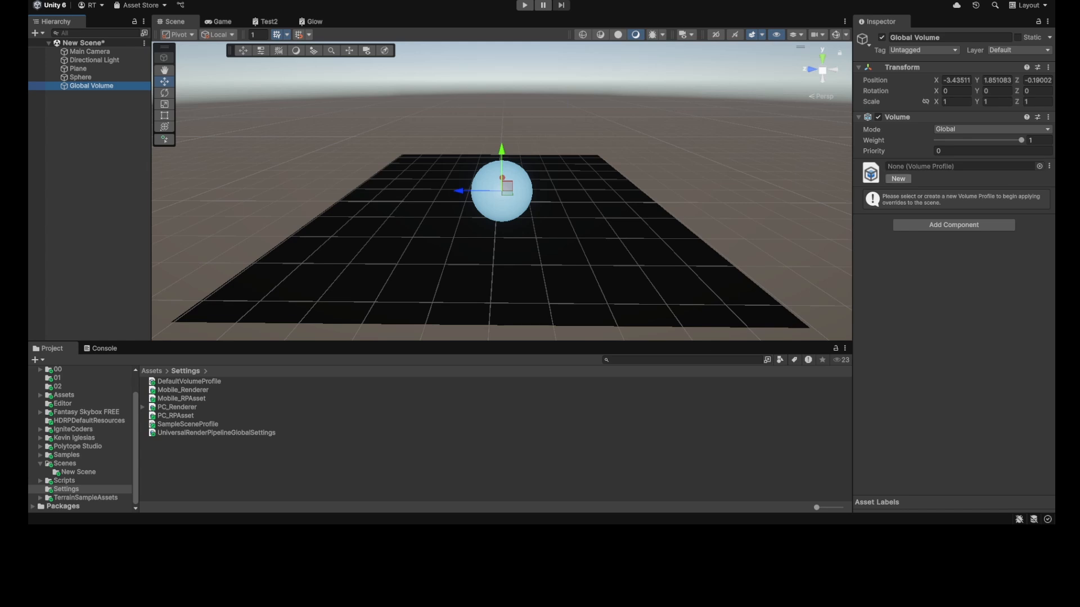
{"action": "left_click", "coordinate": [898, 179]}
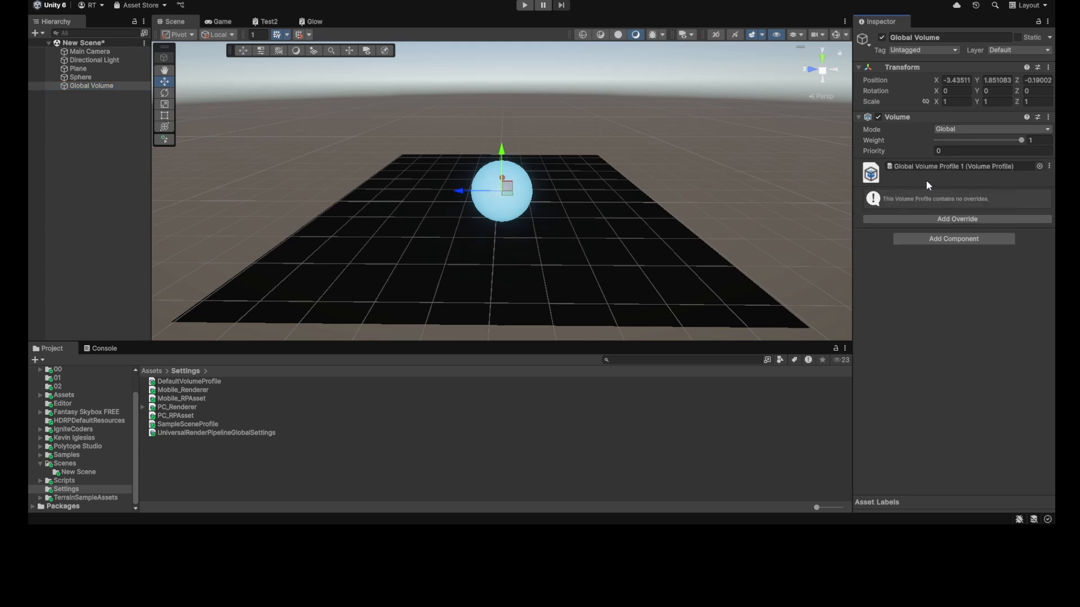
Add a Bloom override to the Global Volume and enable its Threshold, Intensity and Scatter settings
{"action": "left_click", "coordinate": [956, 218]}
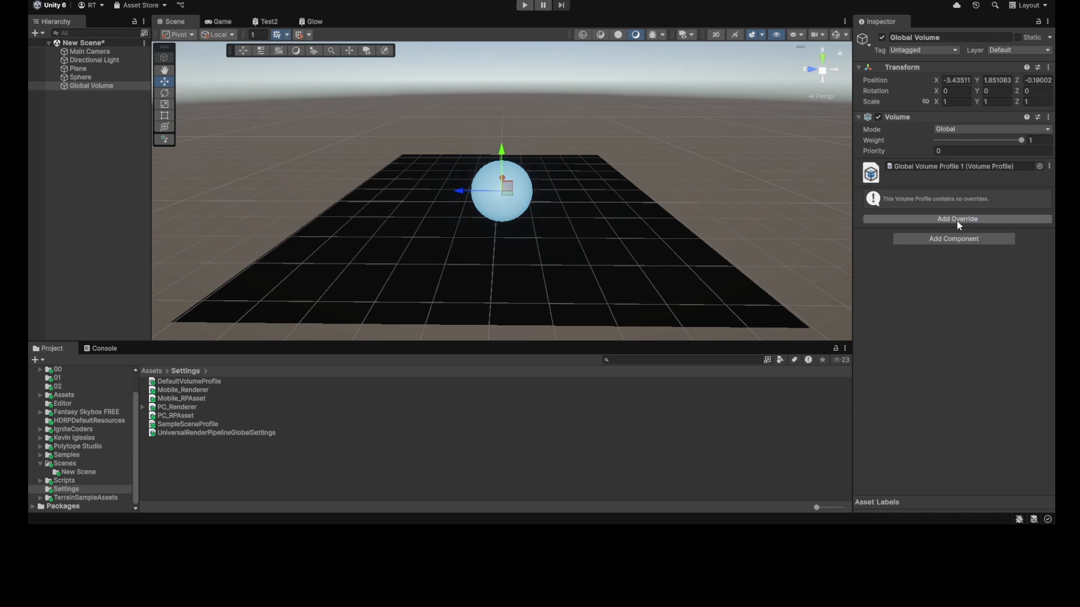
{"action": "left_click", "coordinate": [940, 264]}
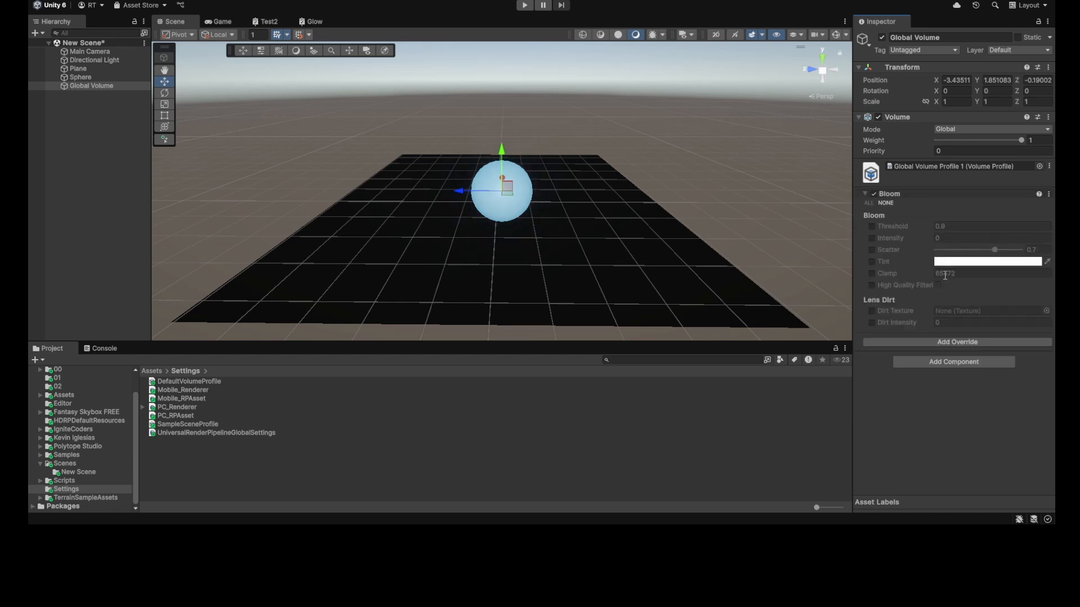
{"action": "left_click", "coordinate": [871, 226]}
{"action": "left_click", "coordinate": [871, 238]}
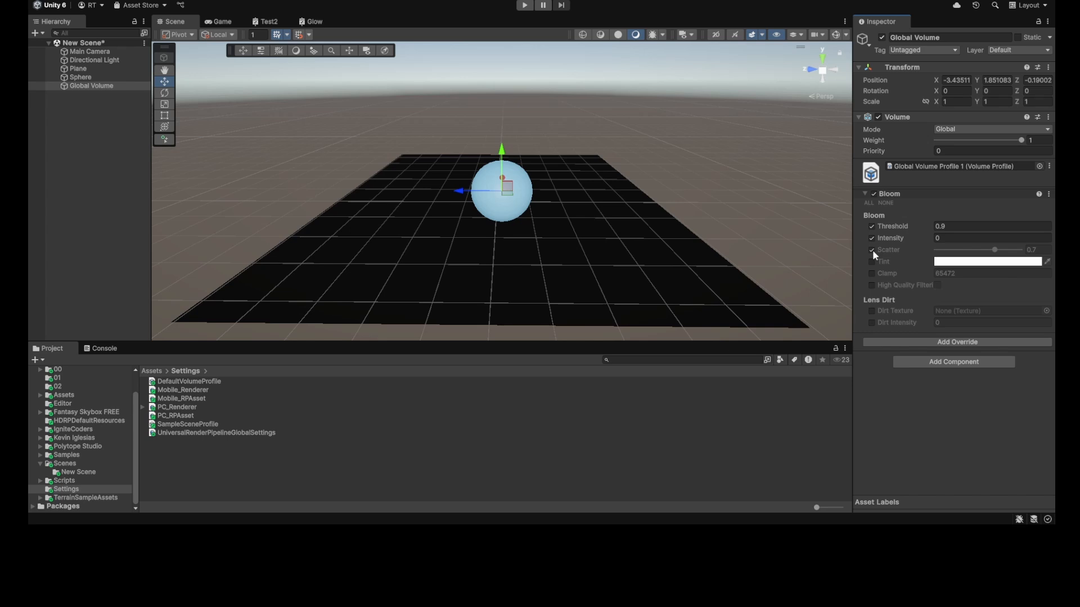
{"action": "left_click", "coordinate": [872, 249]}
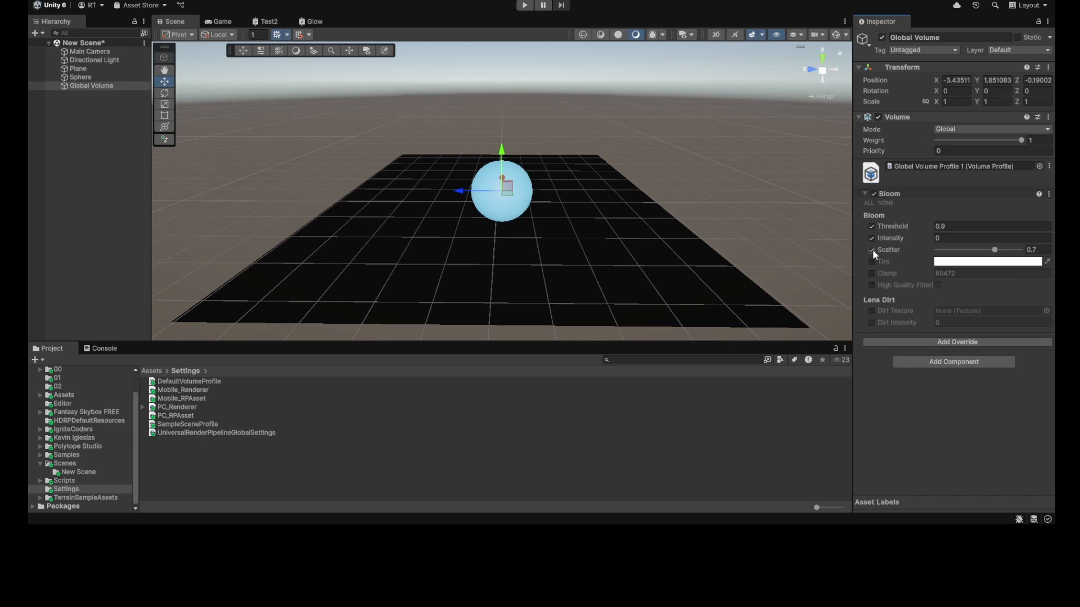
Set Bloom's Threshold and Intensity to 1, and test the sphere's glow briefly in Play mode
{"action": "left_click", "coordinate": [939, 236]}
{"action": "type", "text": "1"}
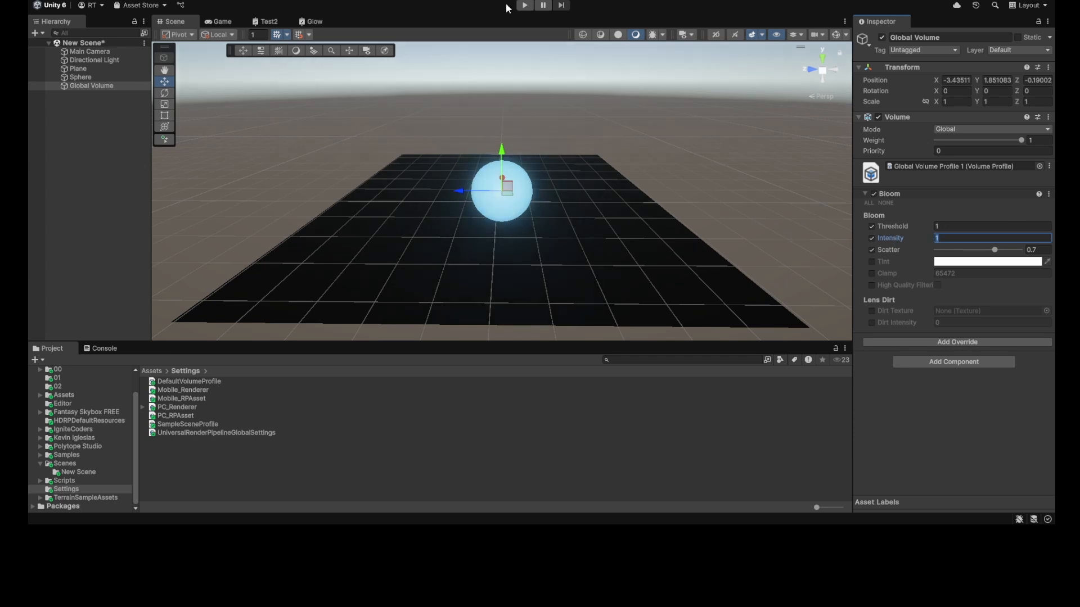
{"action": "left_click", "coordinate": [524, 5]}
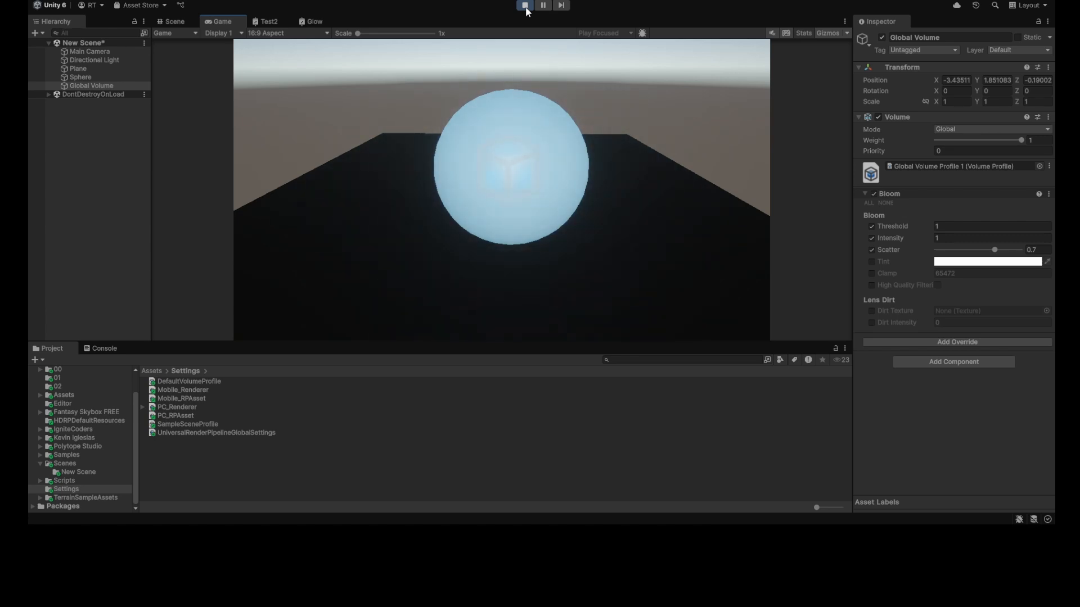
{"action": "left_click", "coordinate": [525, 7]}
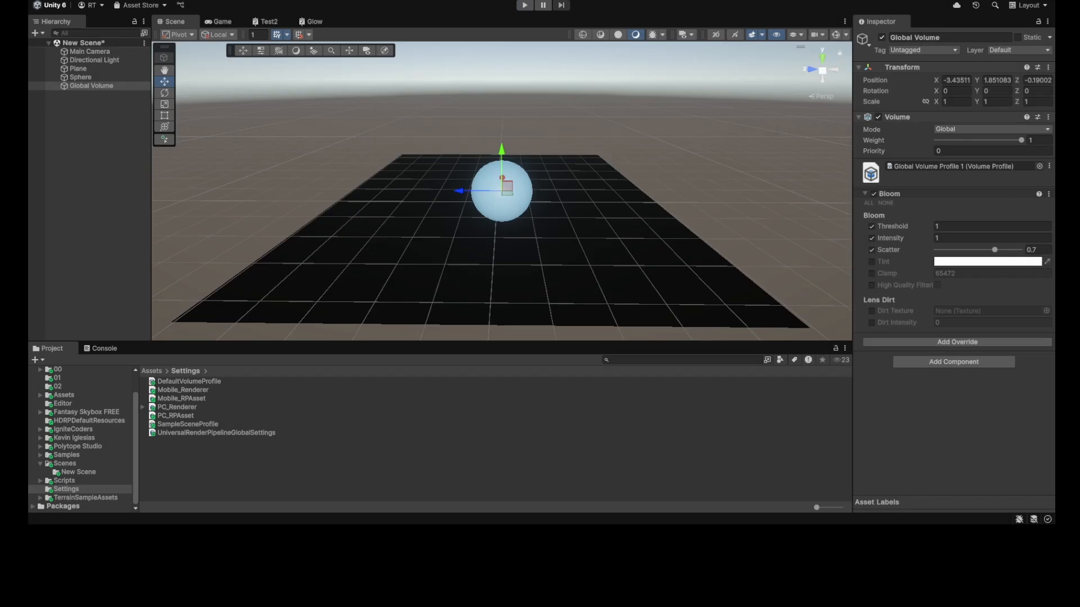